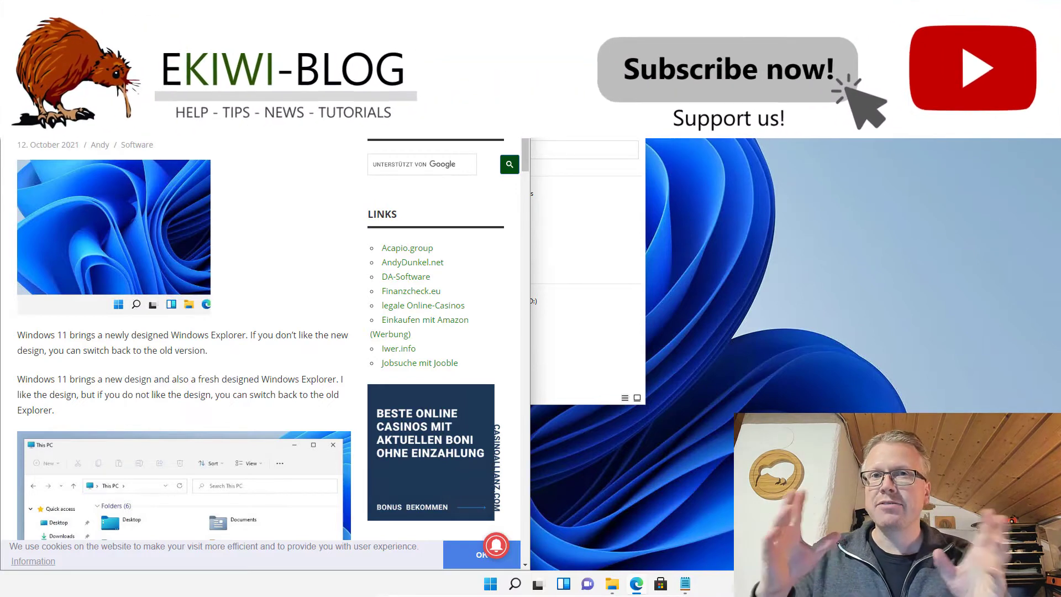
- Switch to the This PC File Explorer window so it sits in front of the Edge article
key("alt+Tab")
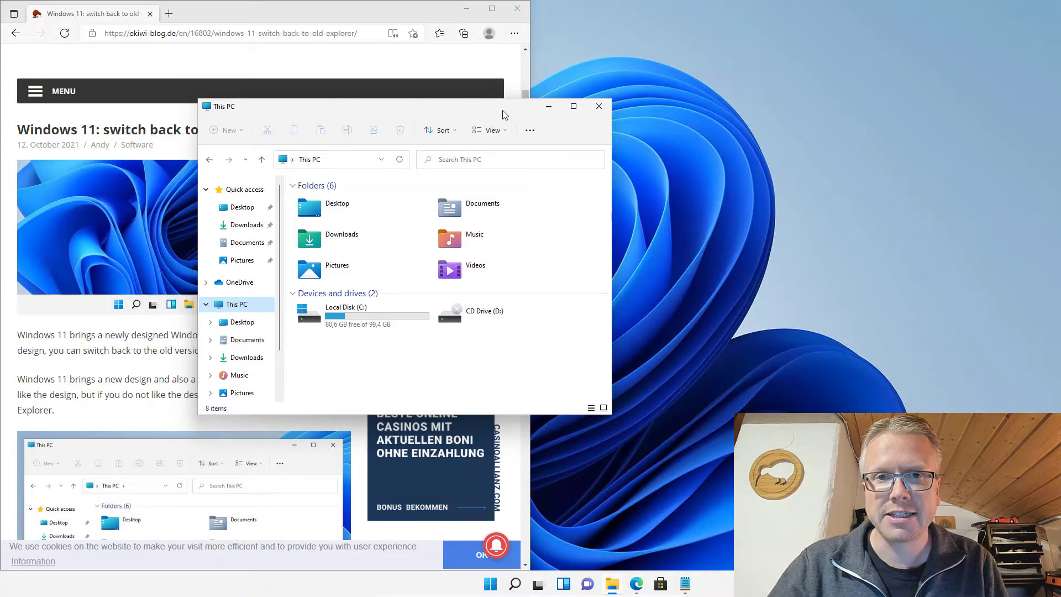
left_click(530, 133)
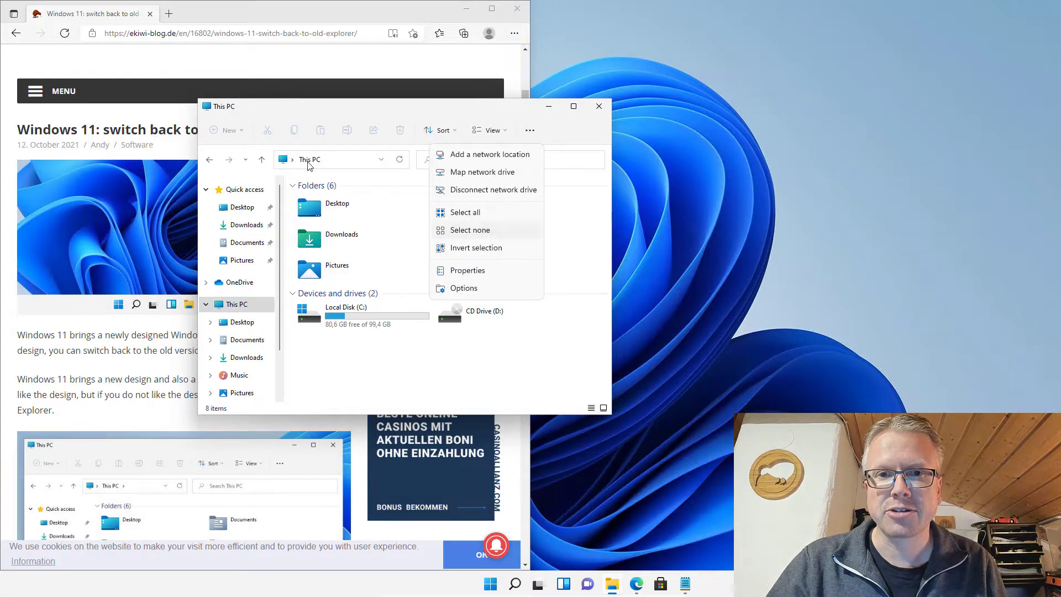
left_click_drag(365, 113, 377, 119)
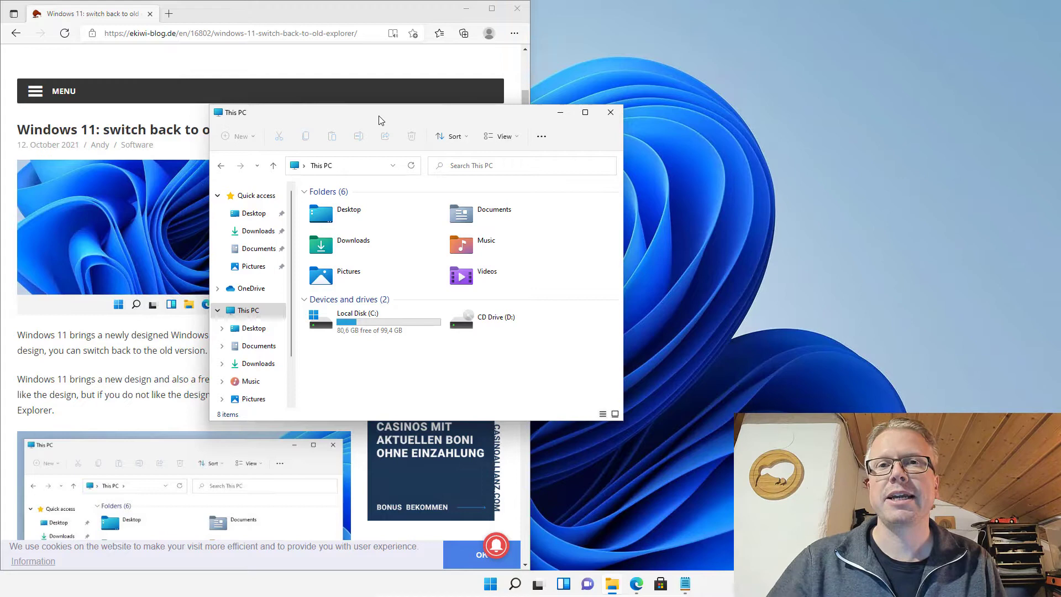
- Bring the Edge article back, scroll to the registry code and widen the browser window
left_click(303, 20)
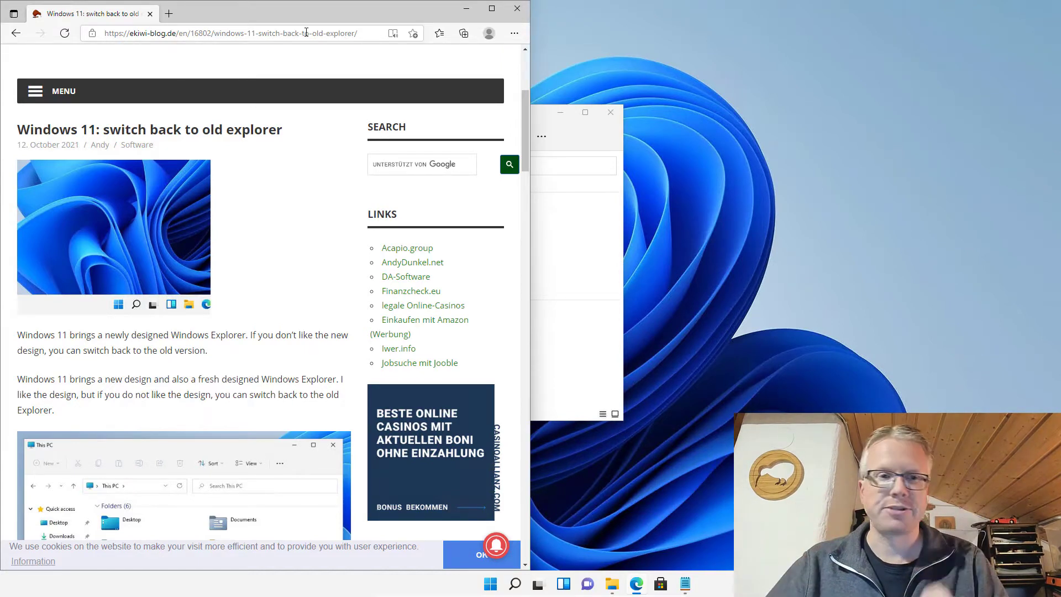
scroll(258, 249, "down", 6)
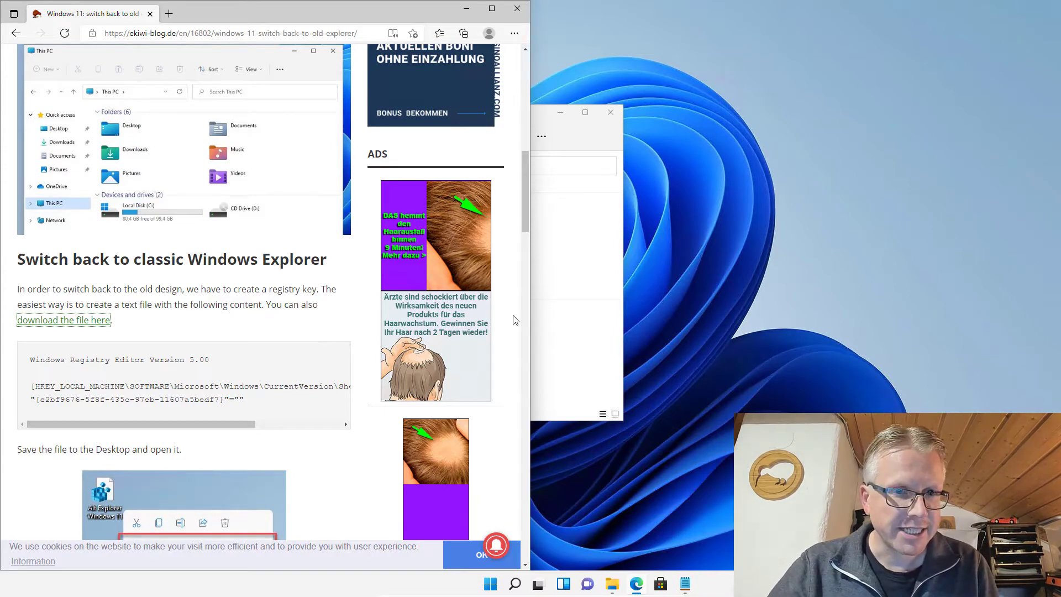
left_click_drag(534, 287, 672, 287)
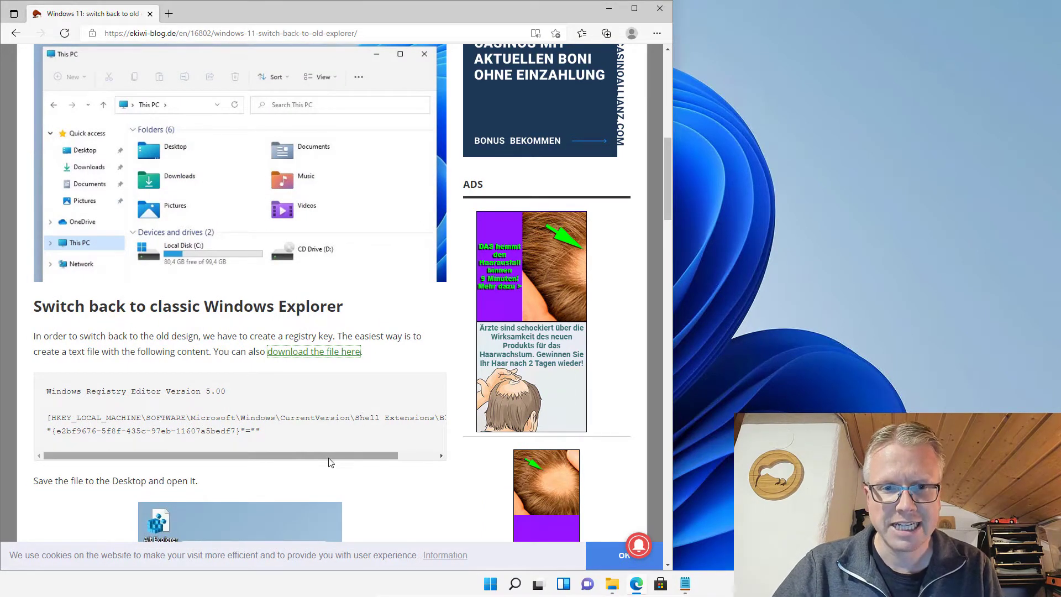
- Highlight the word 'Blocked' and the GUID in the article's registry code block
left_click_drag(332, 456, 391, 464)
left_click_drag(394, 418, 428, 418)
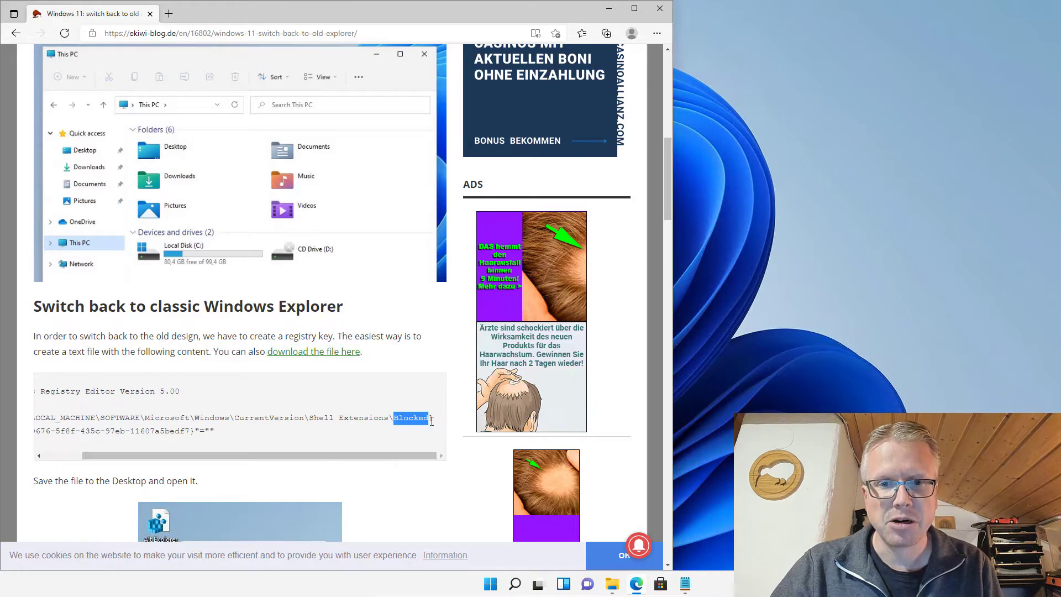
left_click_drag(389, 456, 352, 456)
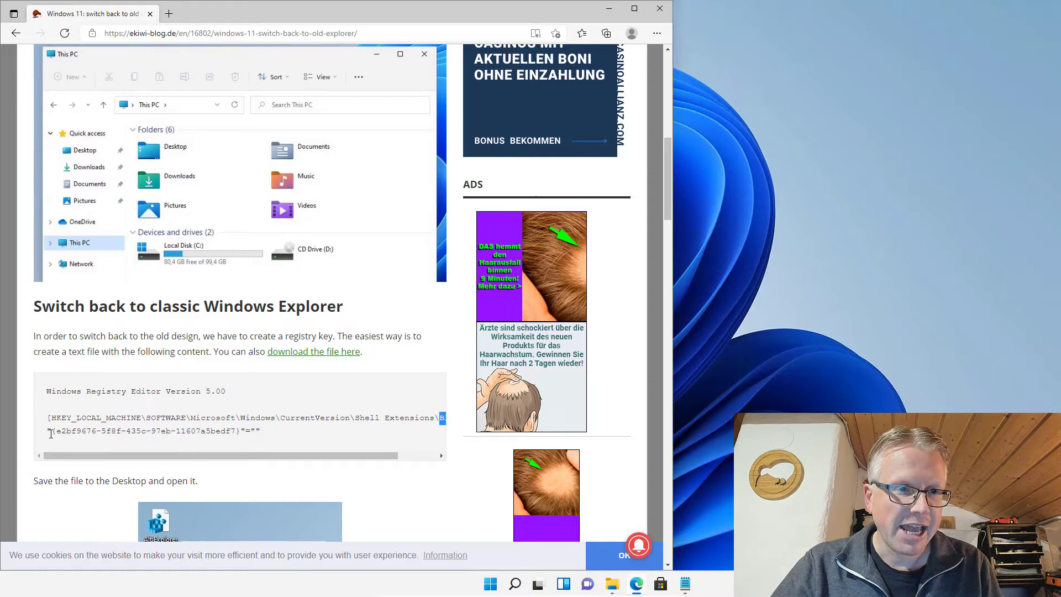
left_click_drag(52, 431, 242, 431)
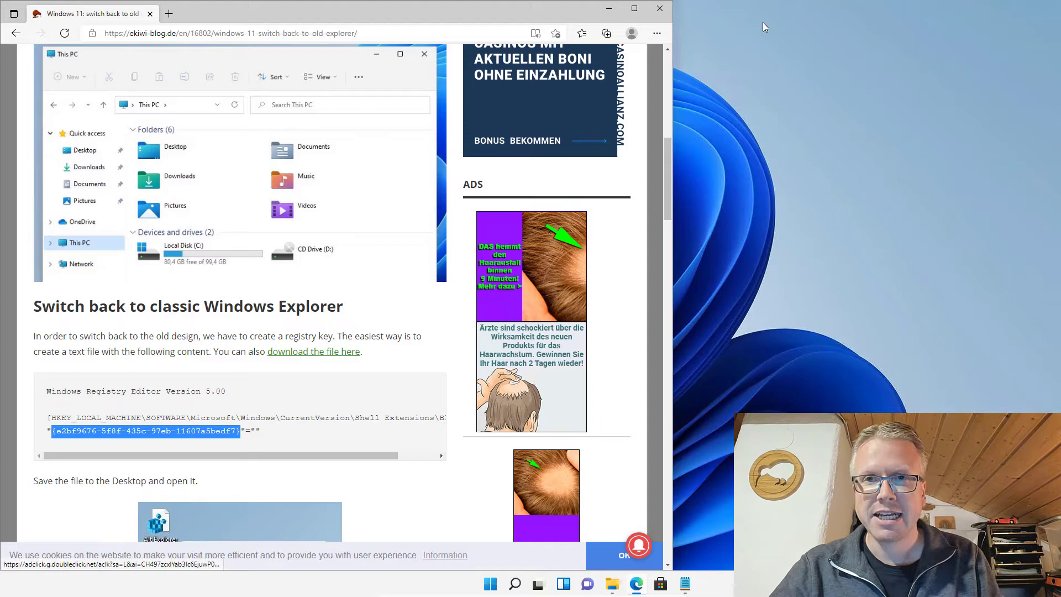
- Minimize Edge and open the old_explorer zip to check its .reg file, then close the zip
left_click(609, 10)
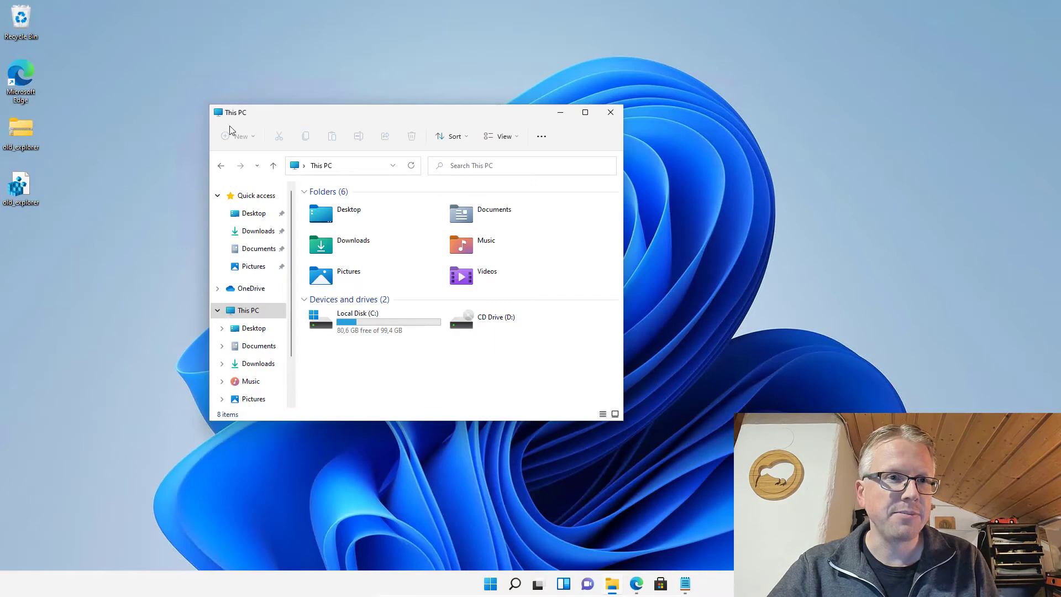
double_click(19, 128)
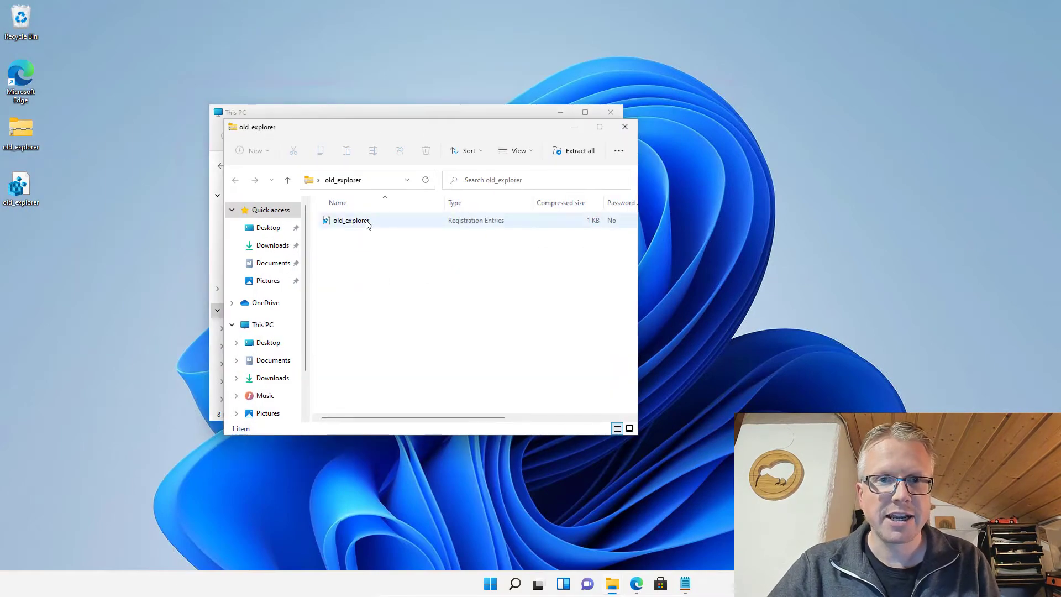
left_click(369, 222)
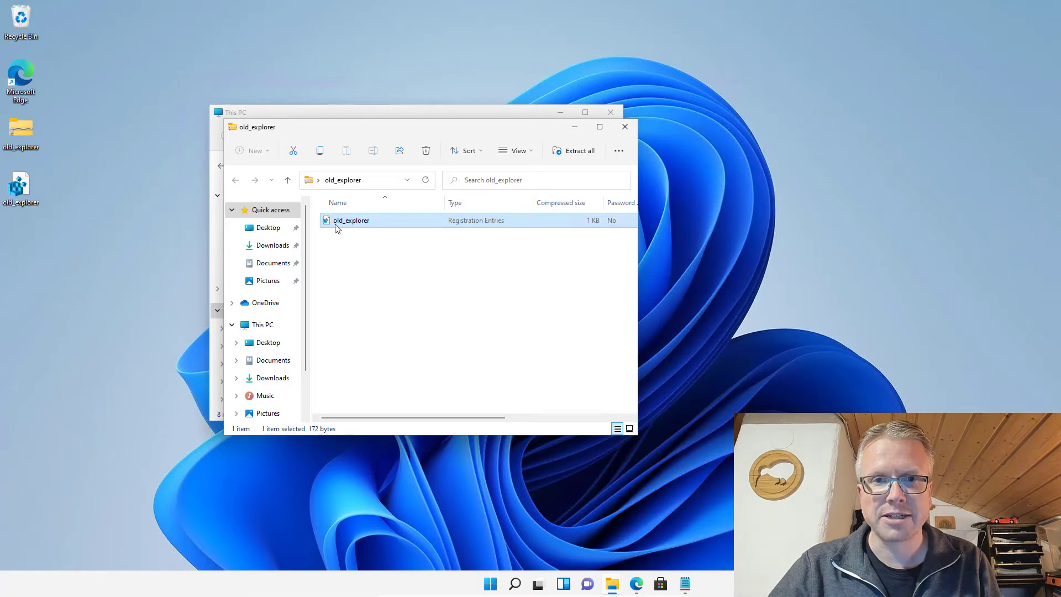
left_click(623, 133)
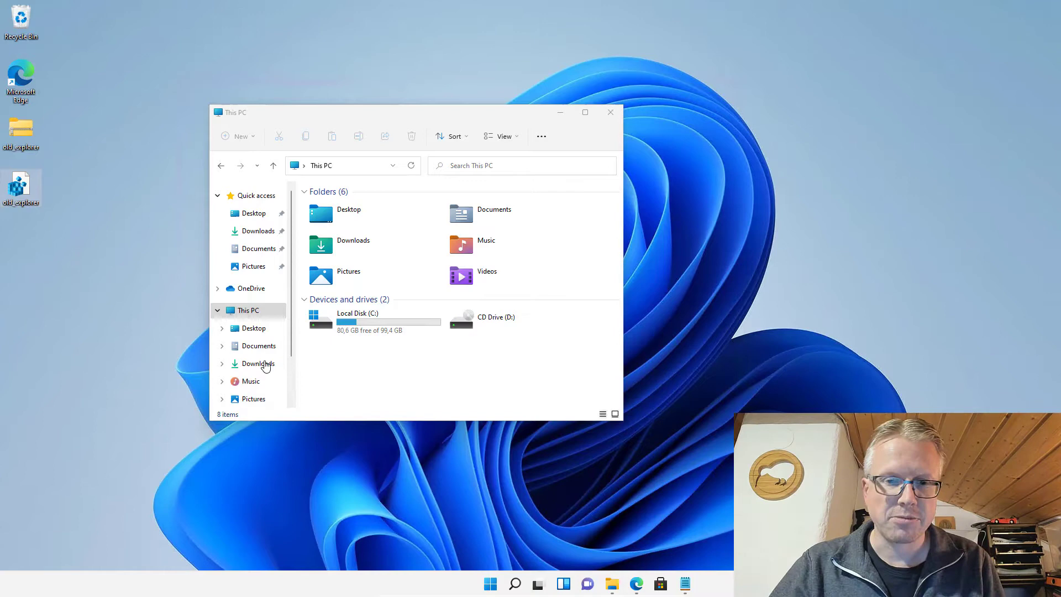
- Open old_explorer.reg in Notepad and highlight the Shell Extensions\Blocked key path and GUID
left_click(686, 585)
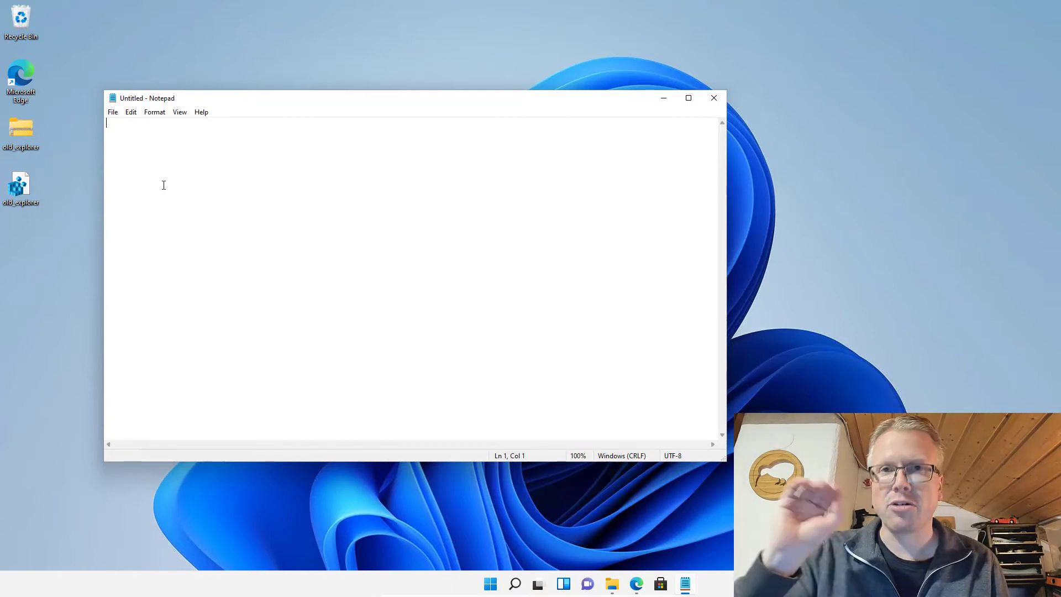
left_click_drag(19, 176, 175, 190)
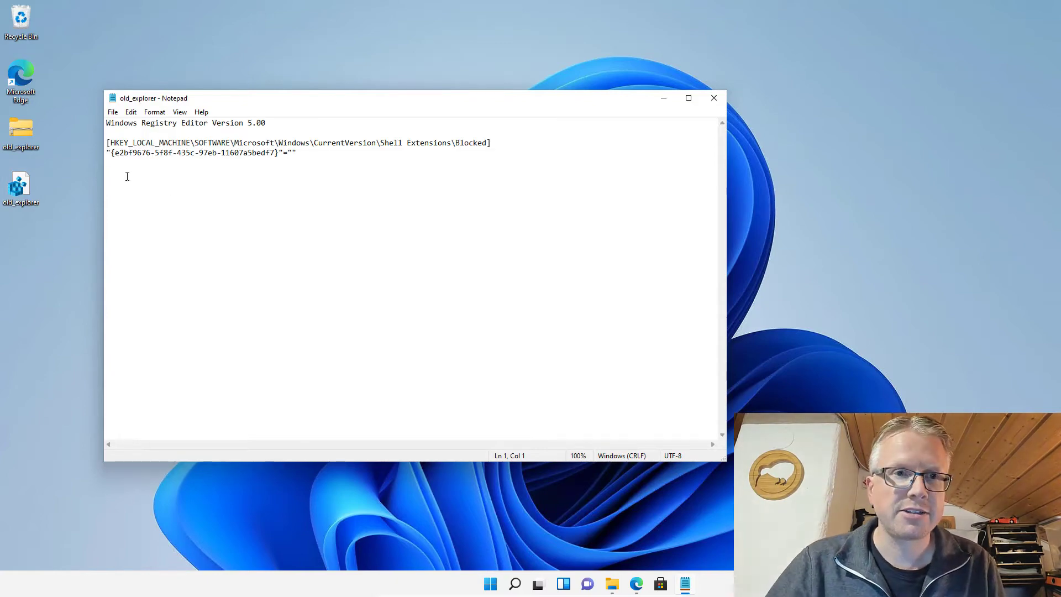
left_click_drag(112, 145, 483, 144)
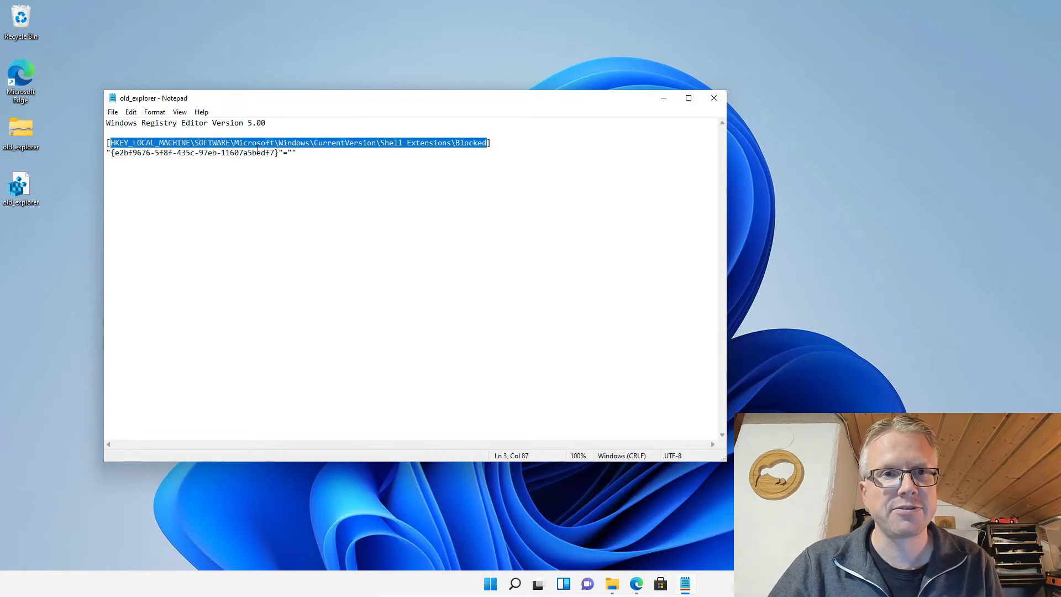
left_click_drag(279, 154, 113, 155)
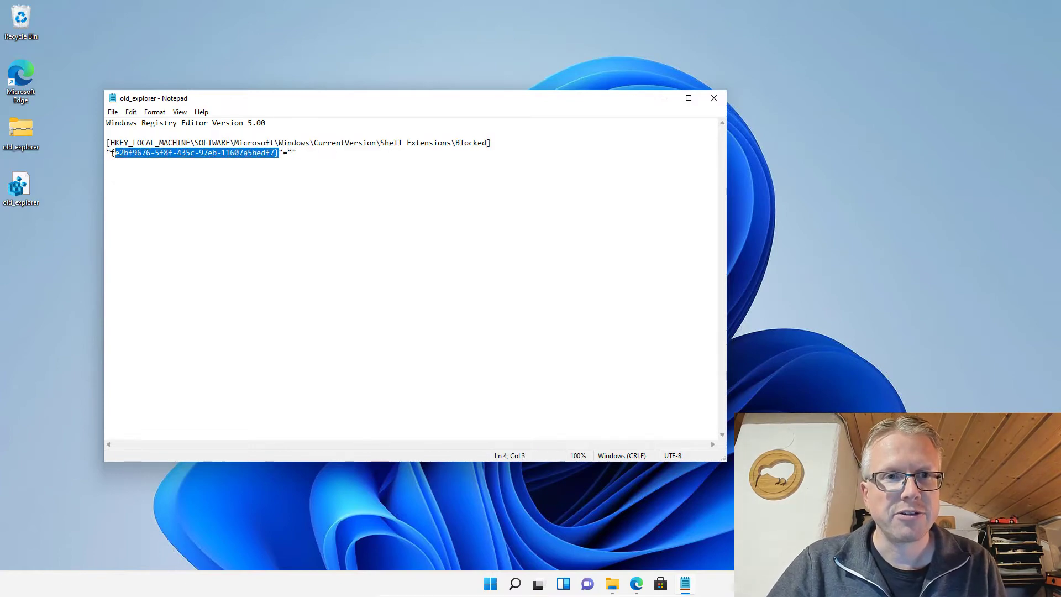
left_click(182, 218)
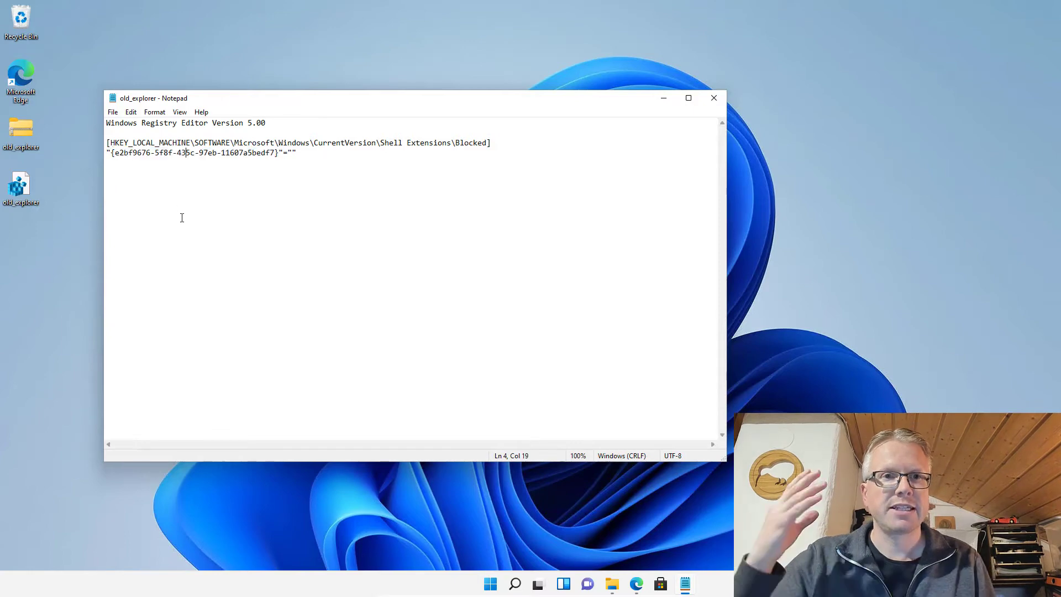
- Open old_explorer.reg, run it despite the security warning and allow Registry Editor through UAC
right_click(24, 187)
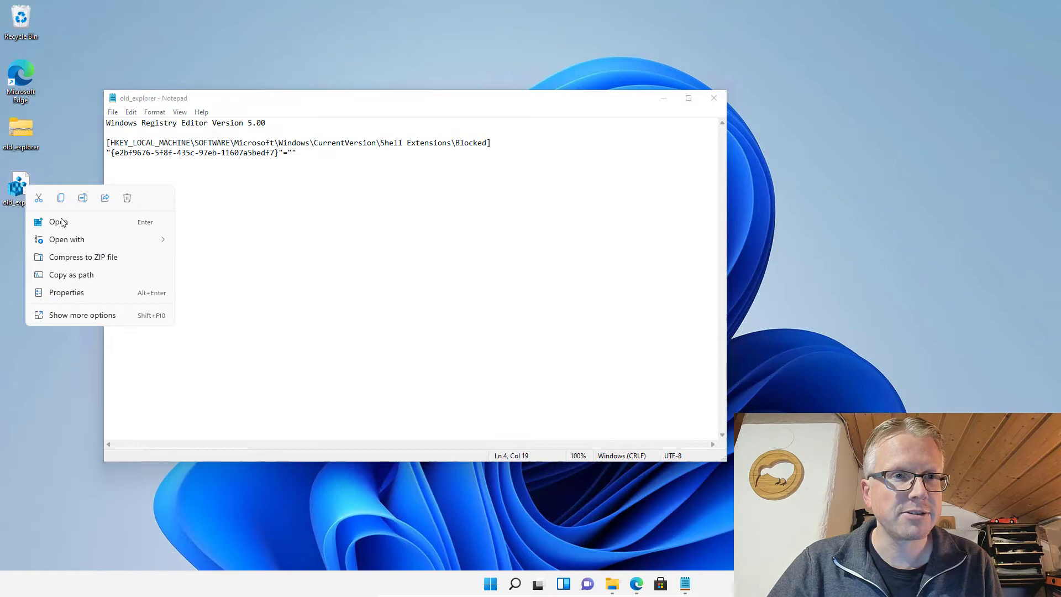
left_click(90, 224)
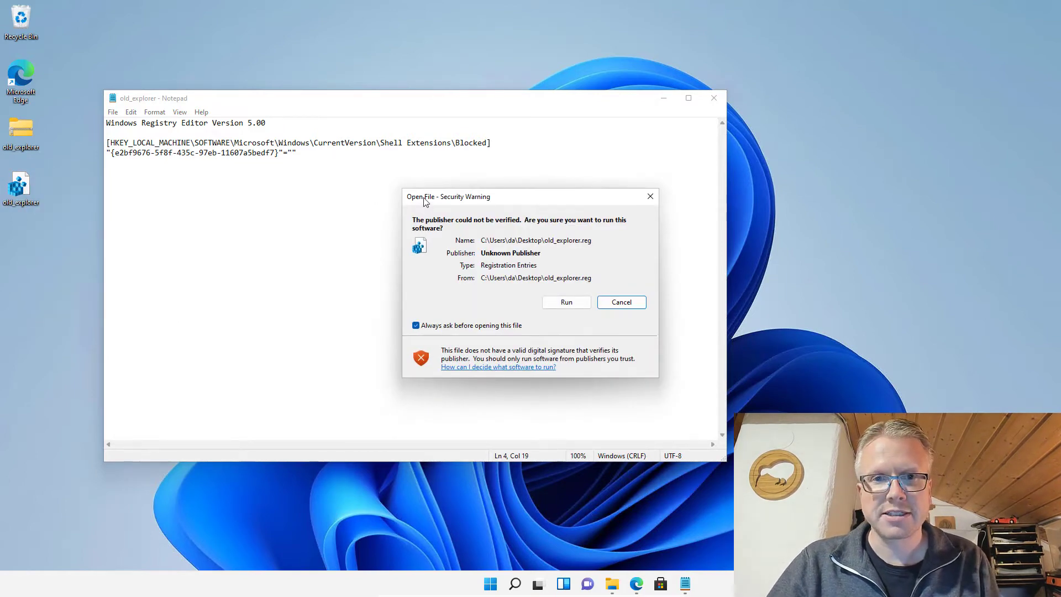
left_click_drag(424, 202, 280, 184)
left_click(420, 286)
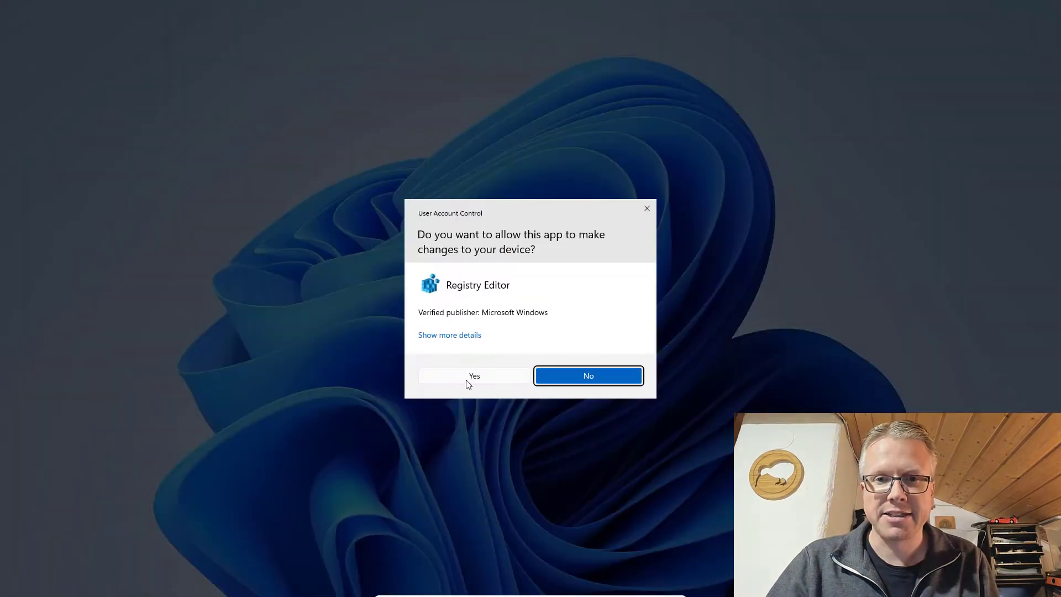
left_click(471, 377)
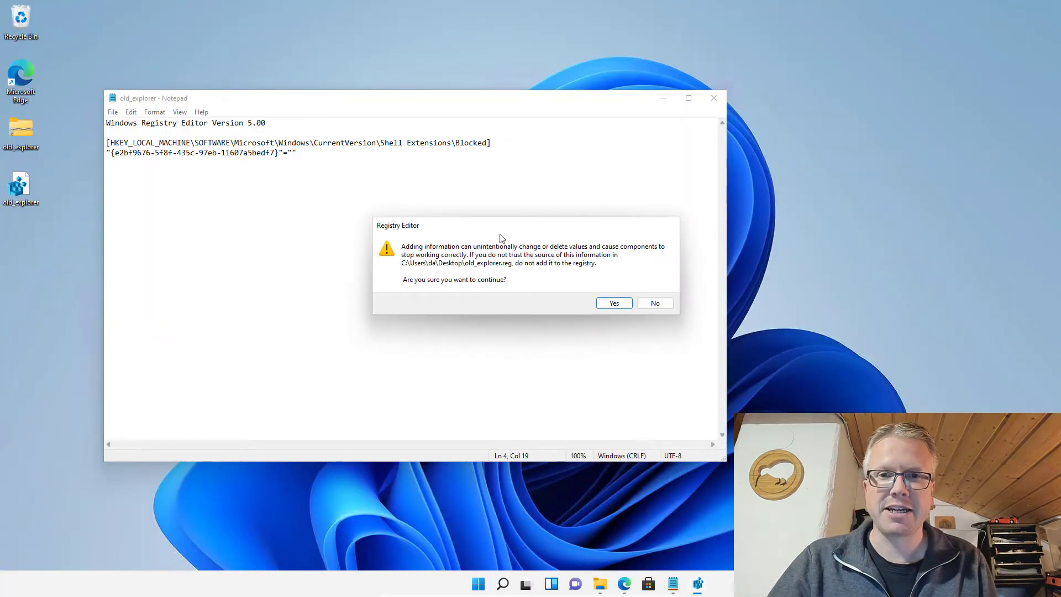
- Confirm adding the old_explorer.reg entries so the registry reports they were merged
left_click_drag(325, 246, 318, 247)
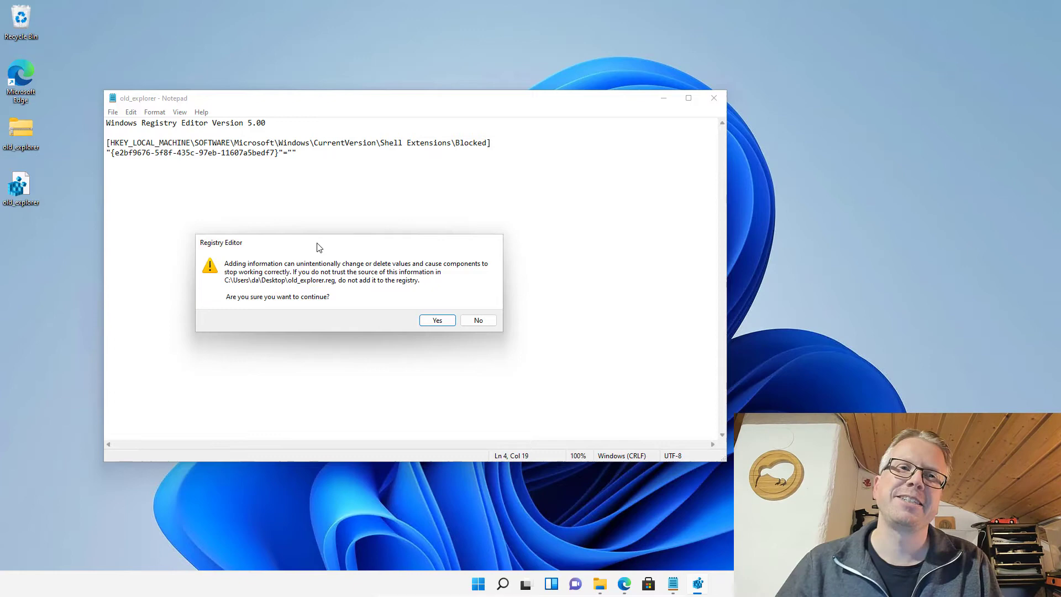
left_click_drag(113, 152, 279, 156)
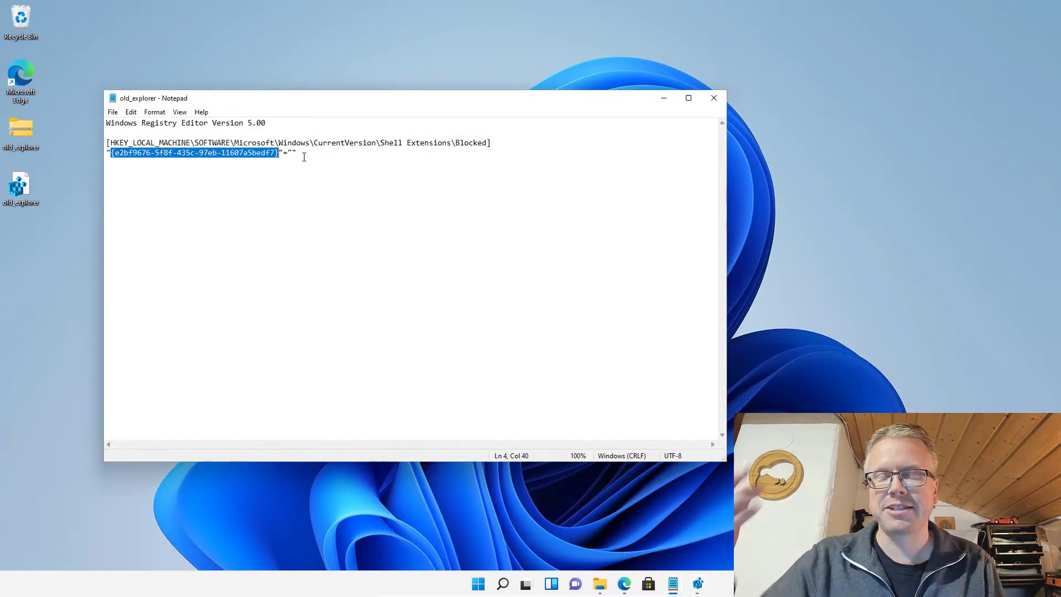
left_click(664, 100)
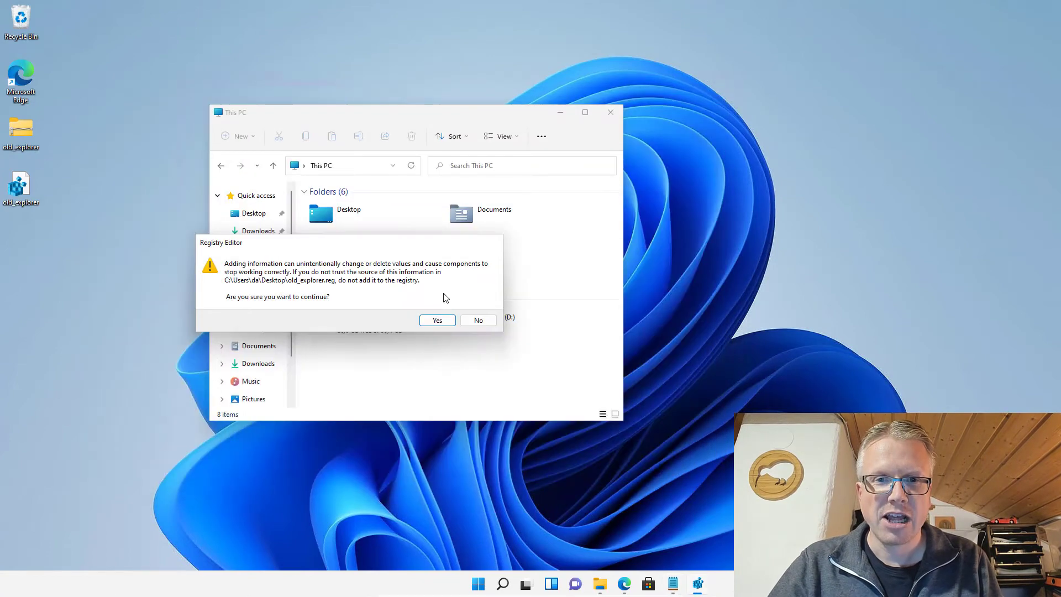
left_click(443, 322)
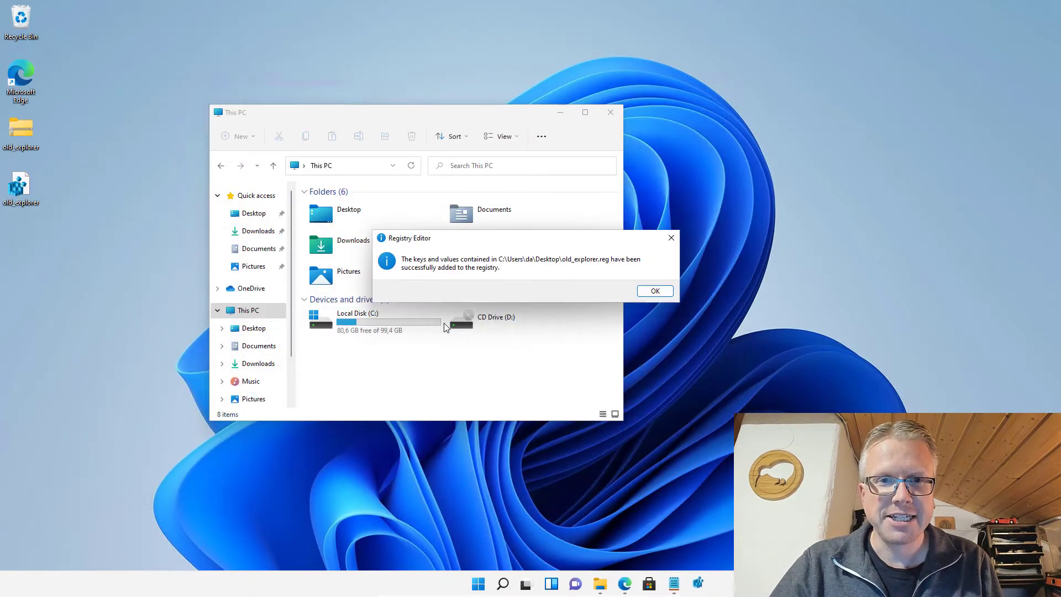
left_click_drag(623, 251, 481, 248)
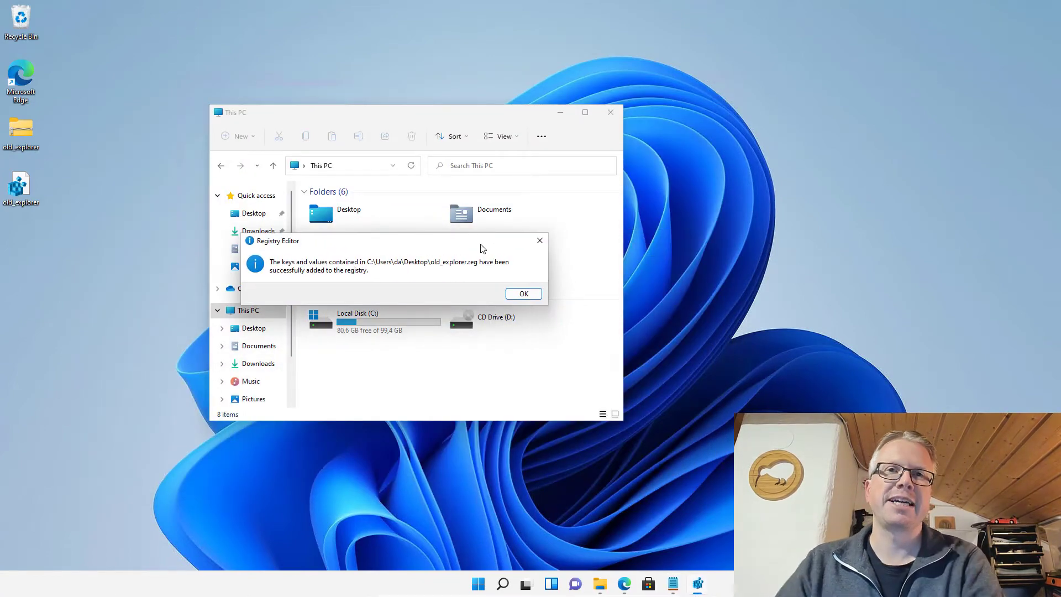
- Close the Registry Editor success dialog with OK, returning to the This PC window
left_click(524, 294)
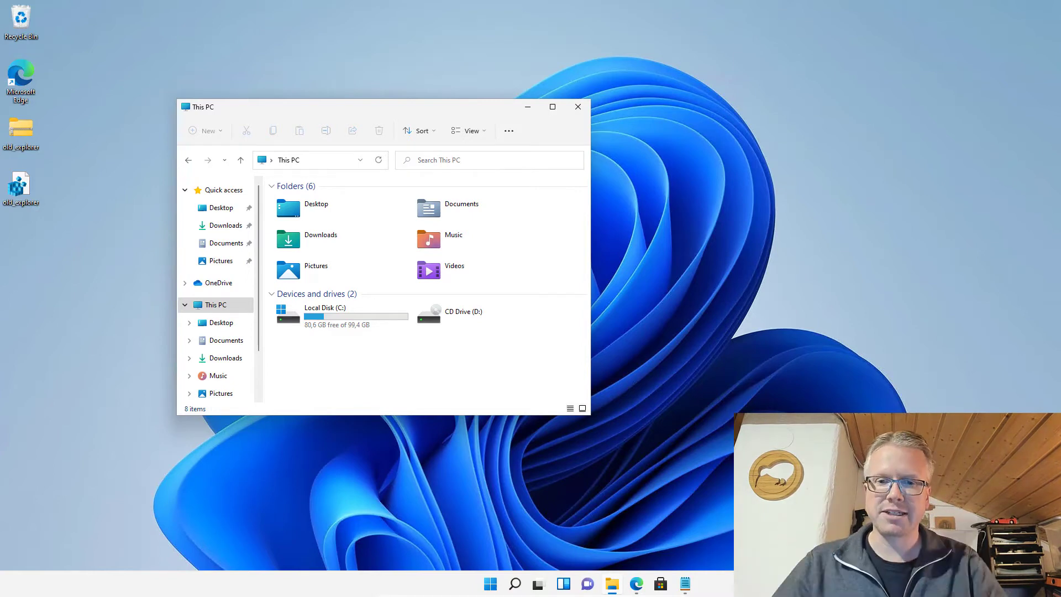
left_click(409, 533)
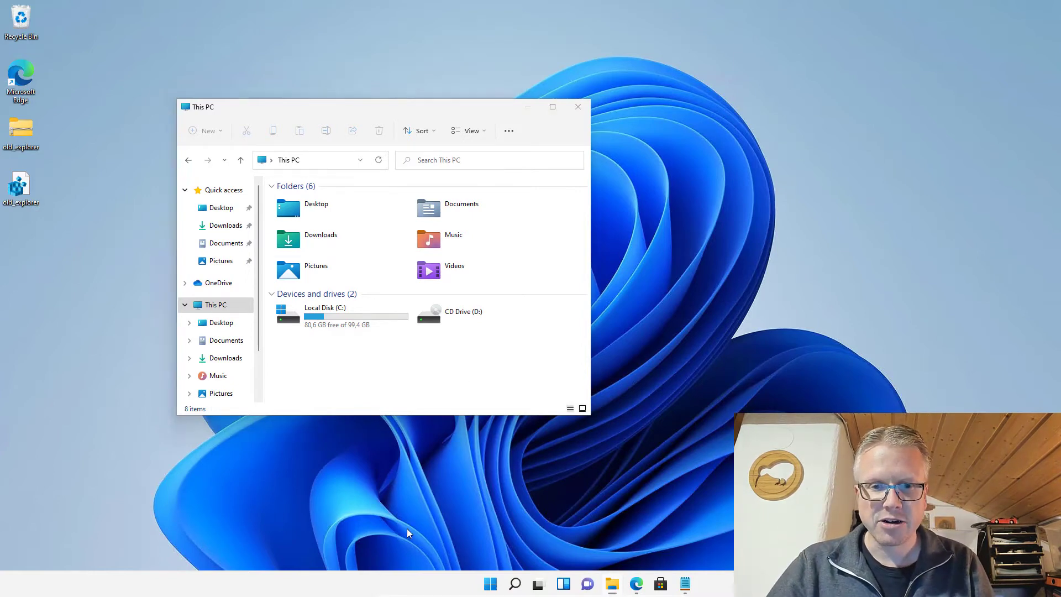
- Restart the Windows Explorer process from Task Manager and open a fresh File Explorer window
key("ctrl+shift+Escape")
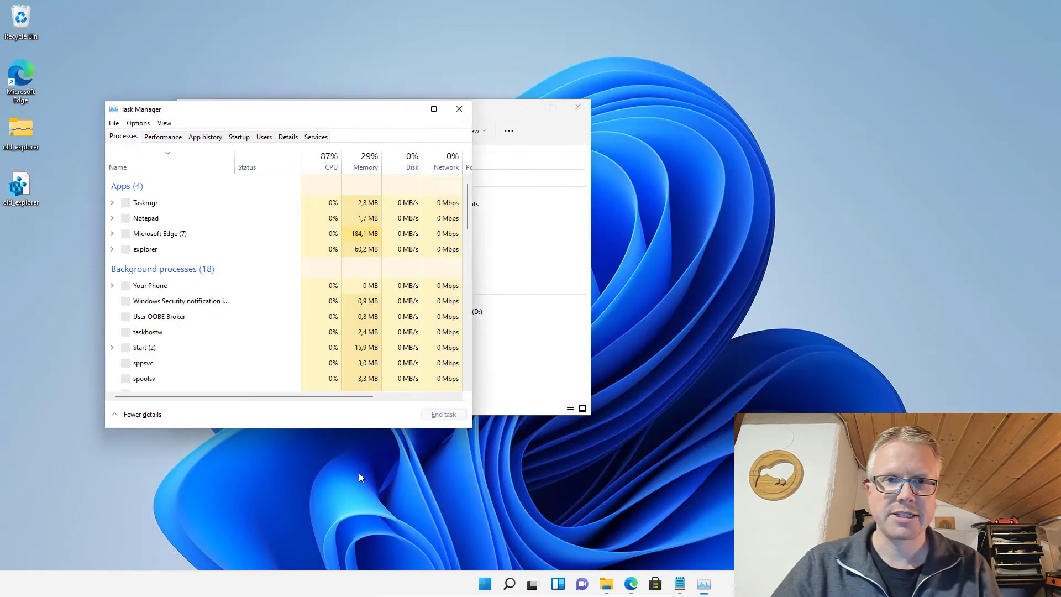
left_click(157, 203)
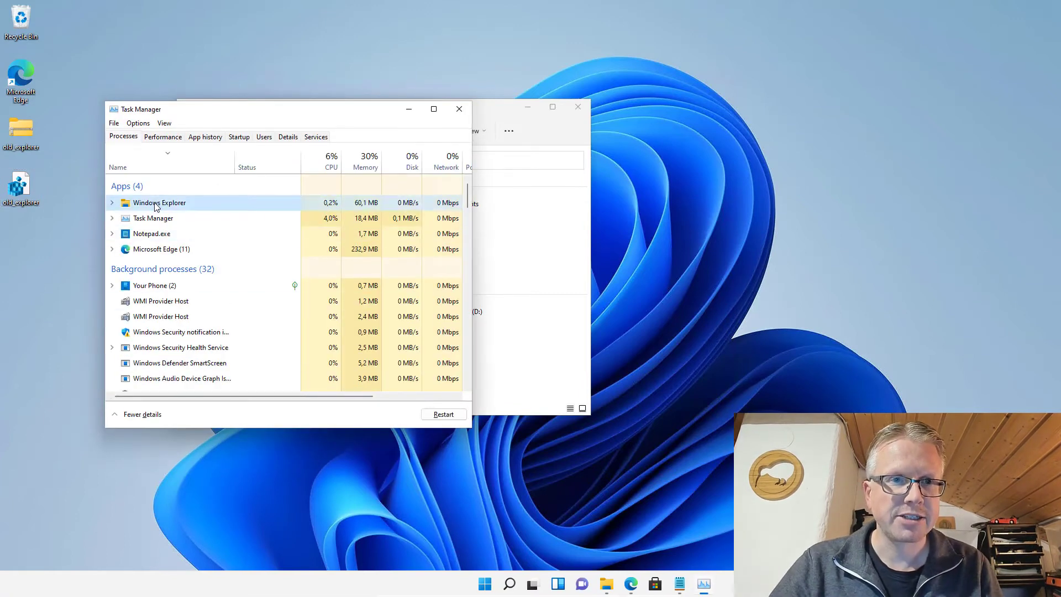
right_click(156, 206)
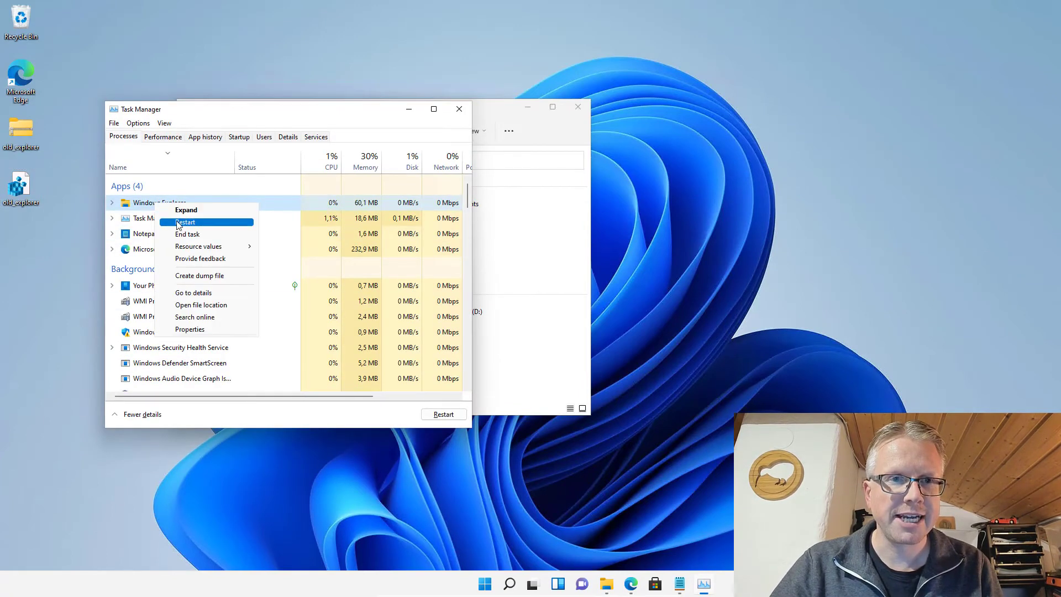
left_click(180, 224)
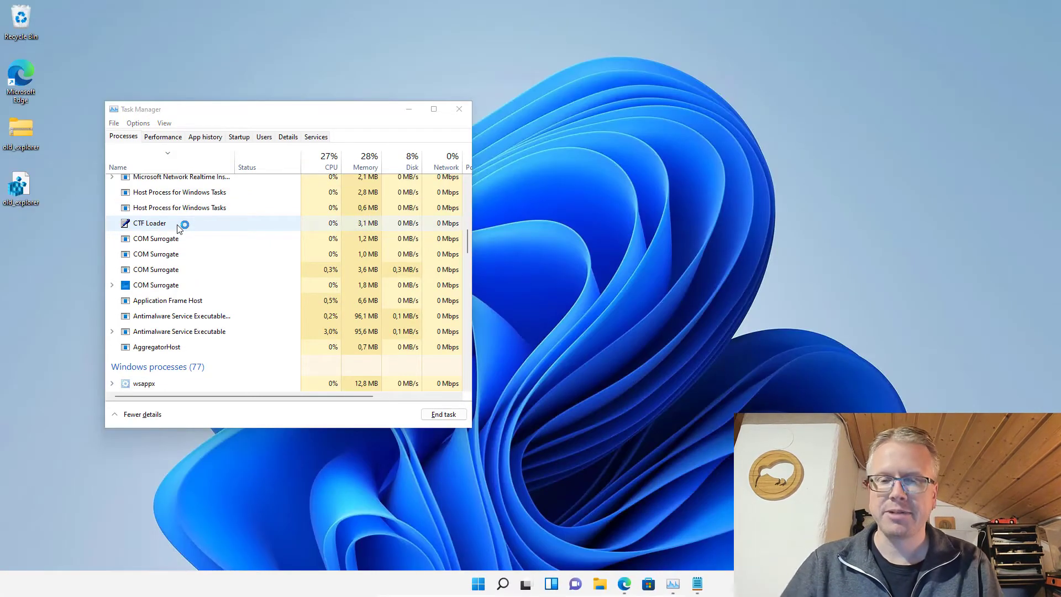
left_click(602, 584)
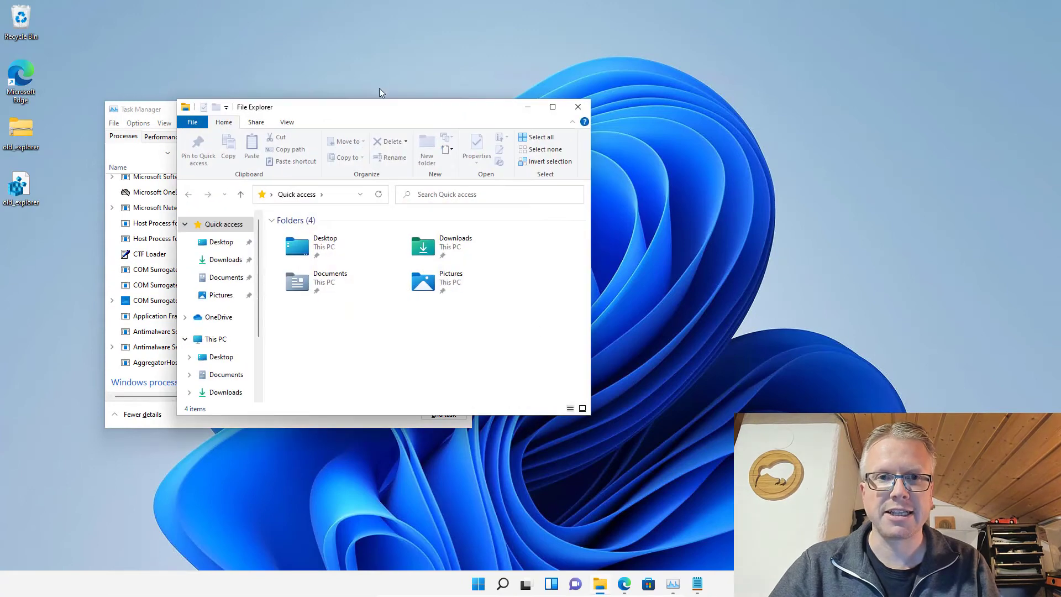
- Move and enlarge the ribbon-style Explorer window, then browse its File, Home, Share and View tabs
left_click_drag(381, 108, 267, 64)
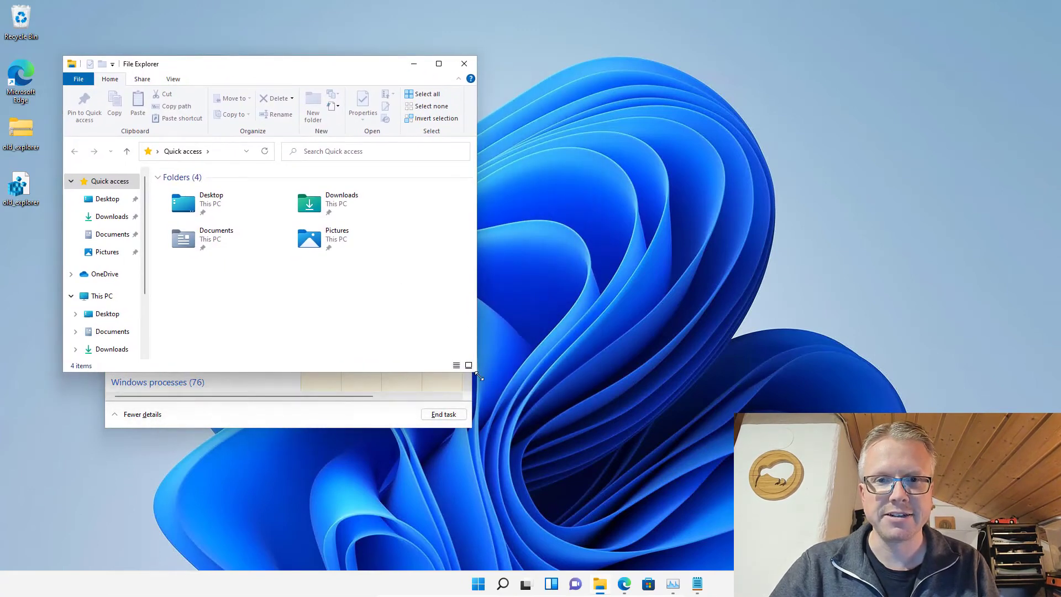
left_click_drag(478, 376, 592, 434)
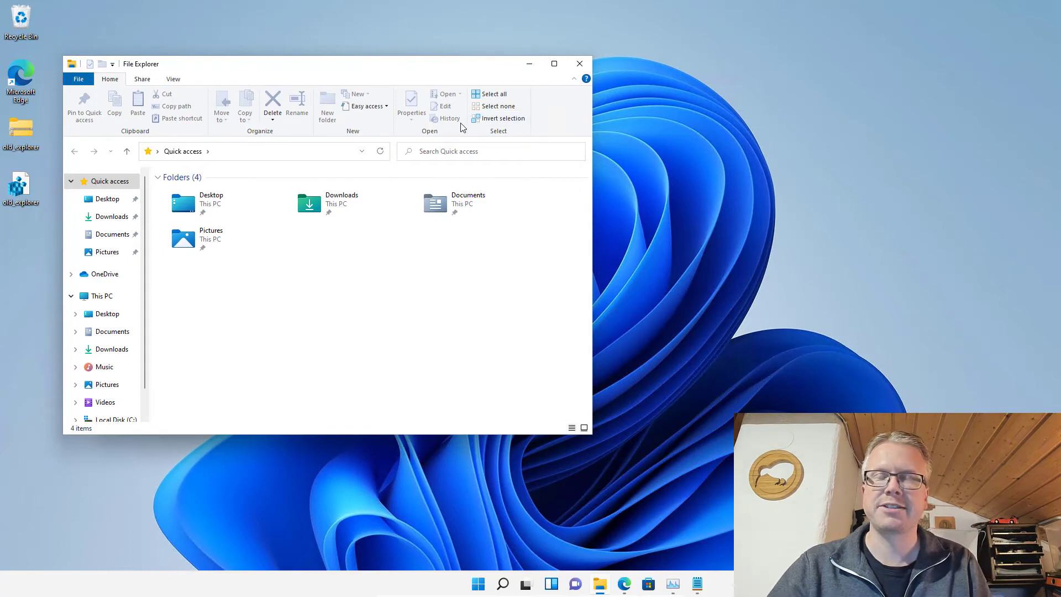
left_click(174, 81)
left_click(116, 83)
left_click(146, 82)
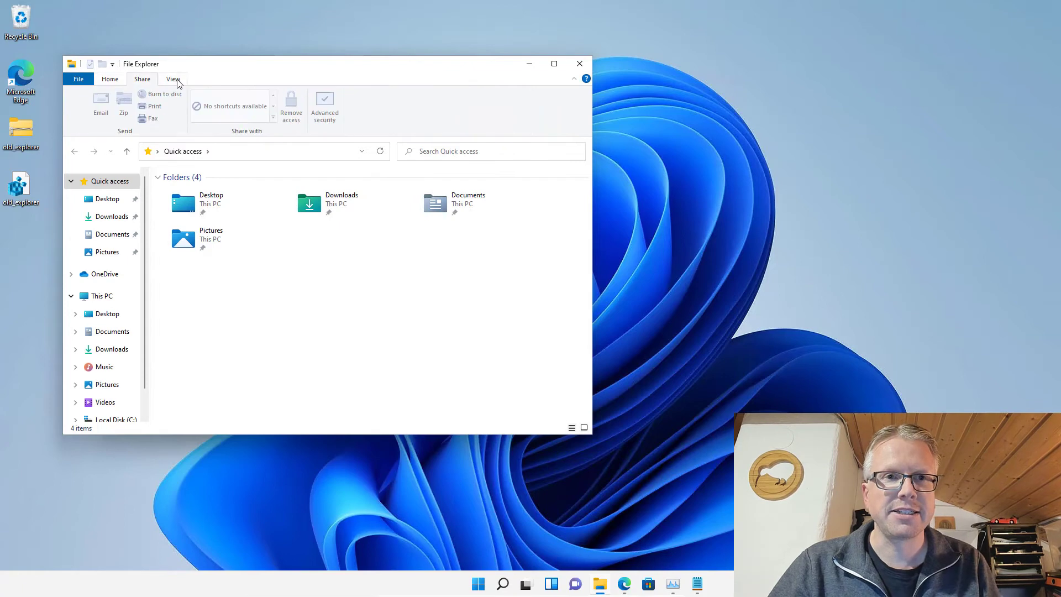
left_click(171, 80)
left_click(119, 82)
left_click(70, 84)
left_click(72, 84)
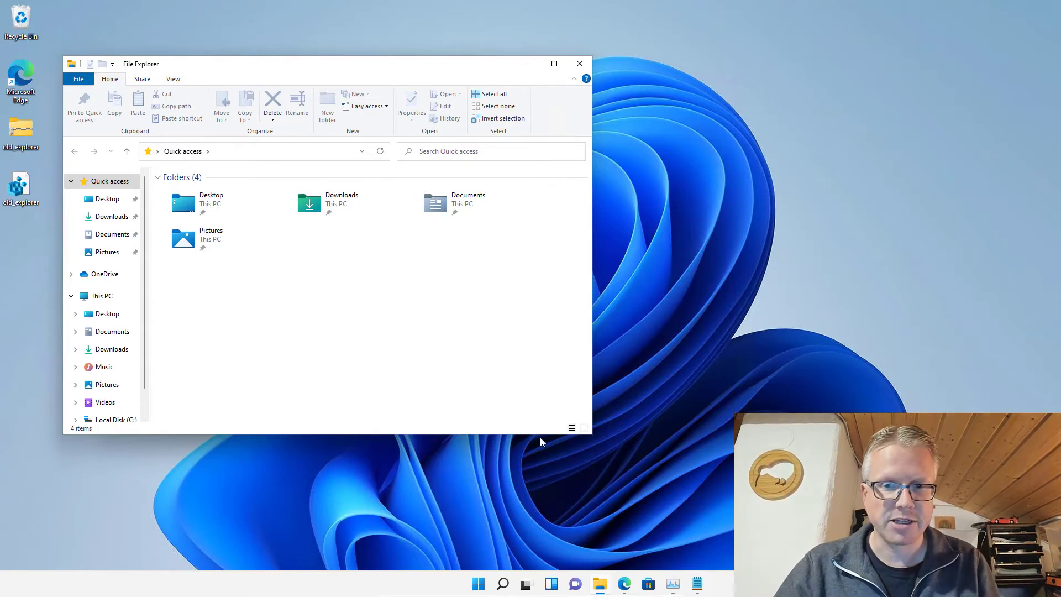
- Search 'reg' from Start and launch Registry Editor with administrator approval
left_click(479, 586)
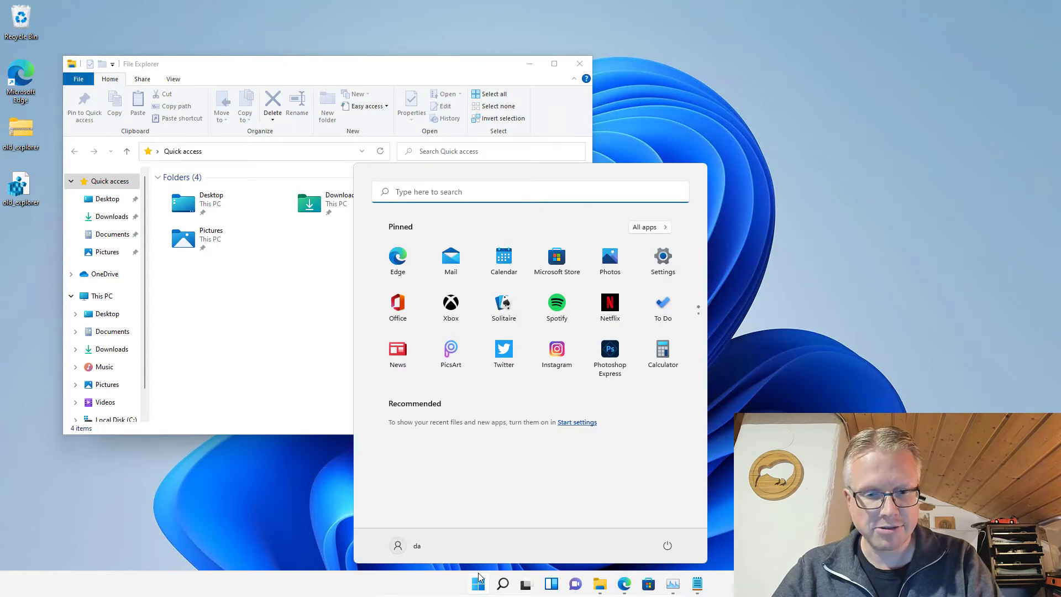
type("reg")
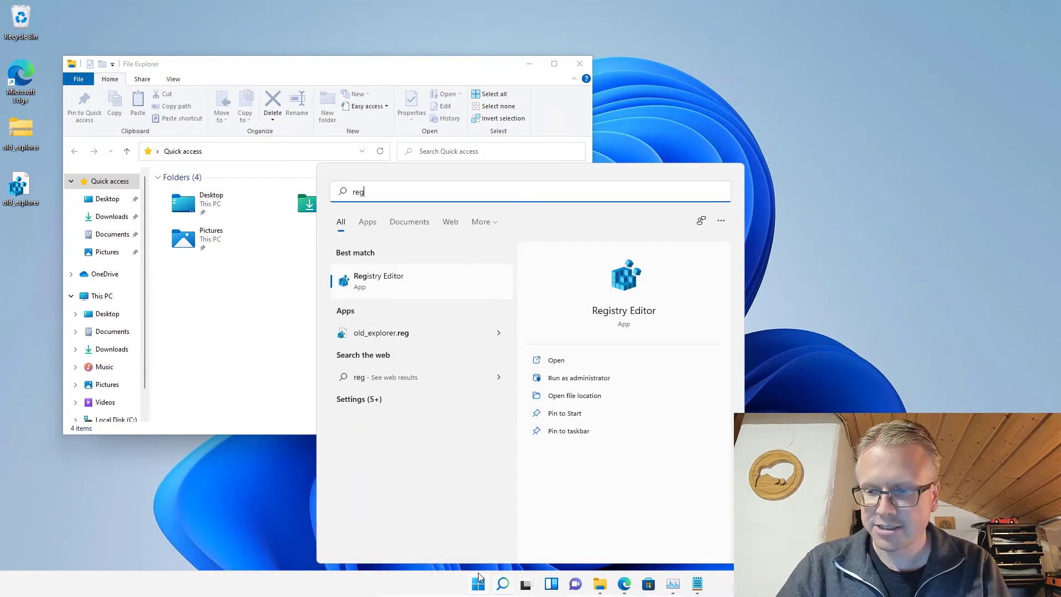
left_click(427, 283)
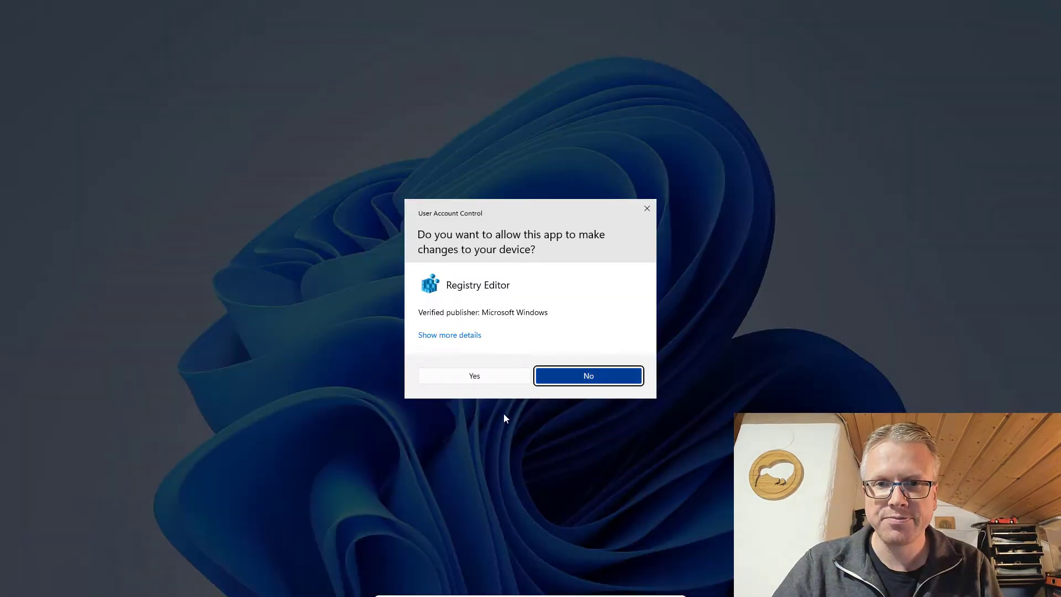
left_click(482, 380)
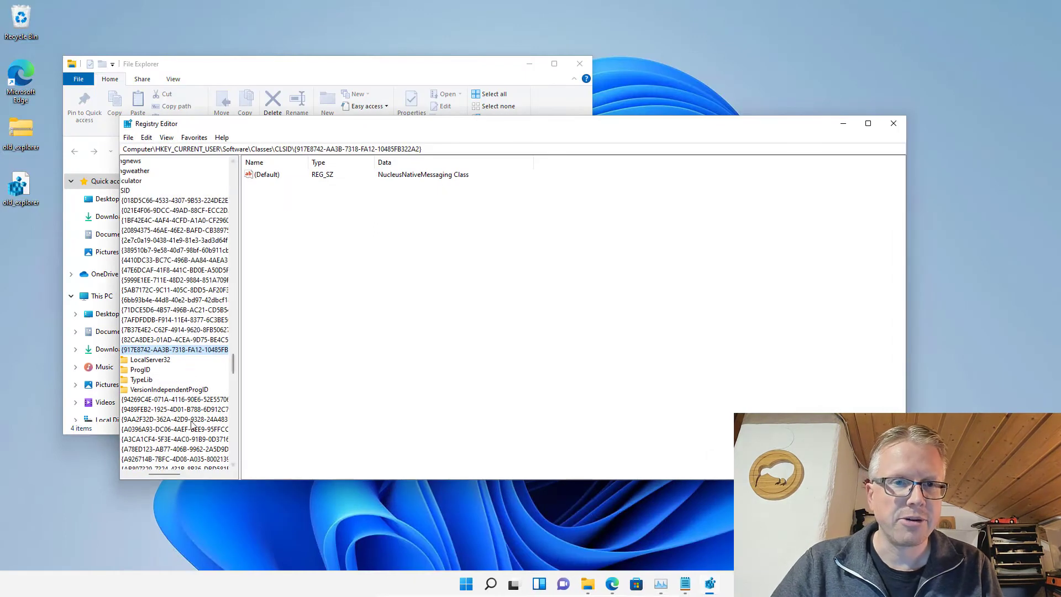
left_click_drag(161, 472, 125, 476)
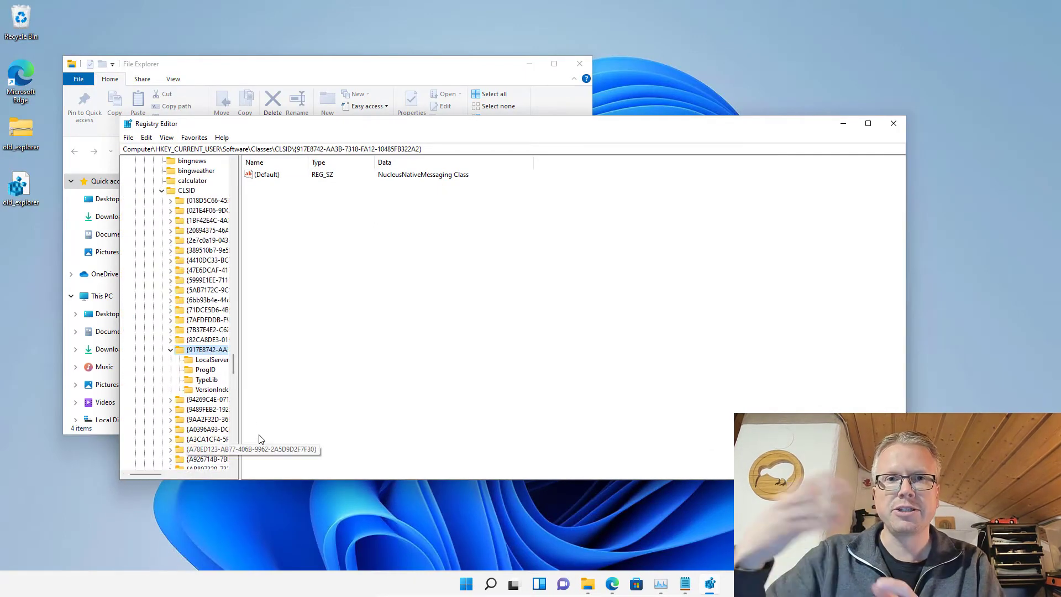
- Select the HKEY_LOCAL_MACHINE…Shell Extensions\Blocked key path in the Notepad notes
left_click(685, 583)
left_click_drag(332, 100, 376, 198)
left_click(155, 242)
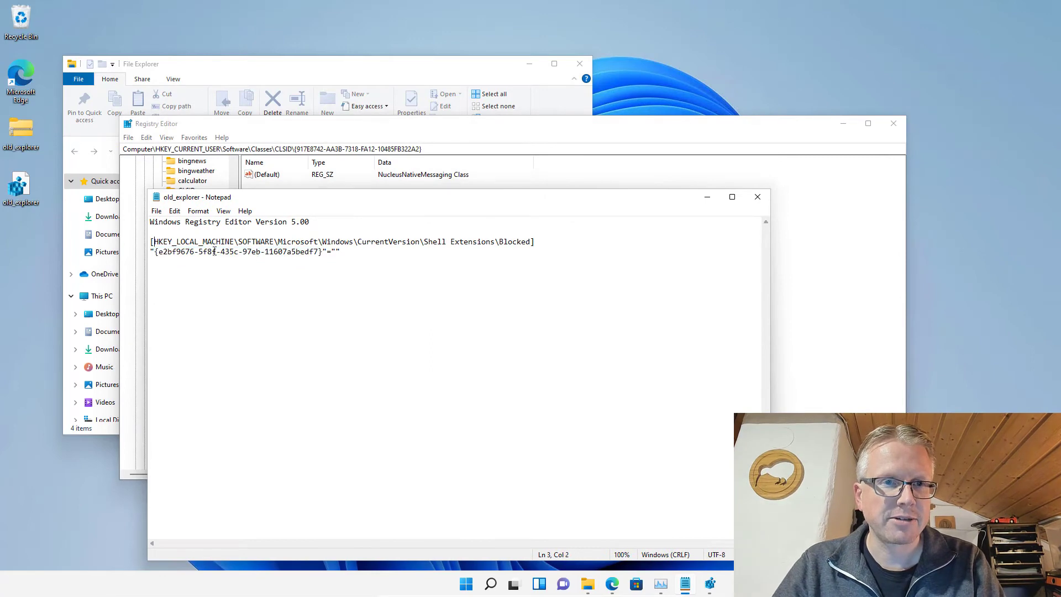
left_click(531, 243, "shift")
key("ctrl+c")
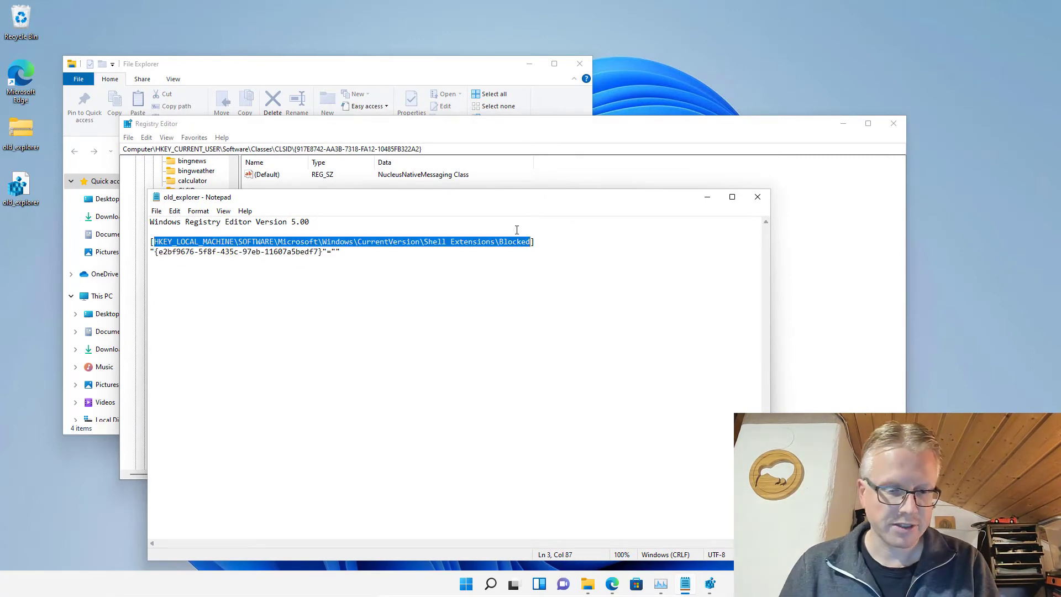
- Paste that path into Registry Editor's address bar to open the Blocked key
left_click(426, 150)
left_click_drag(426, 151, 70, 162)
key("ctrl+v")
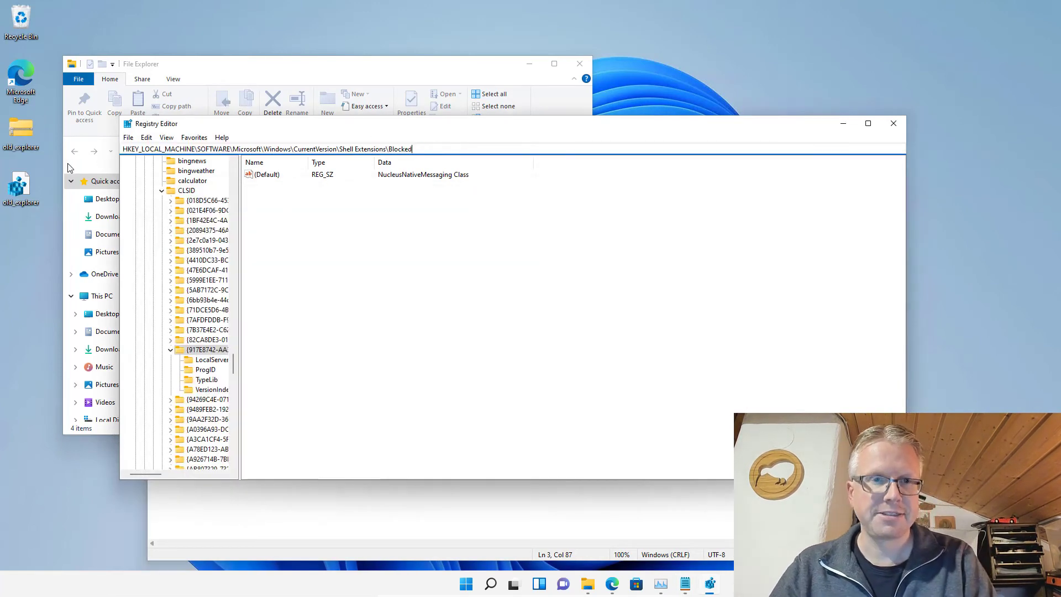
key("Return")
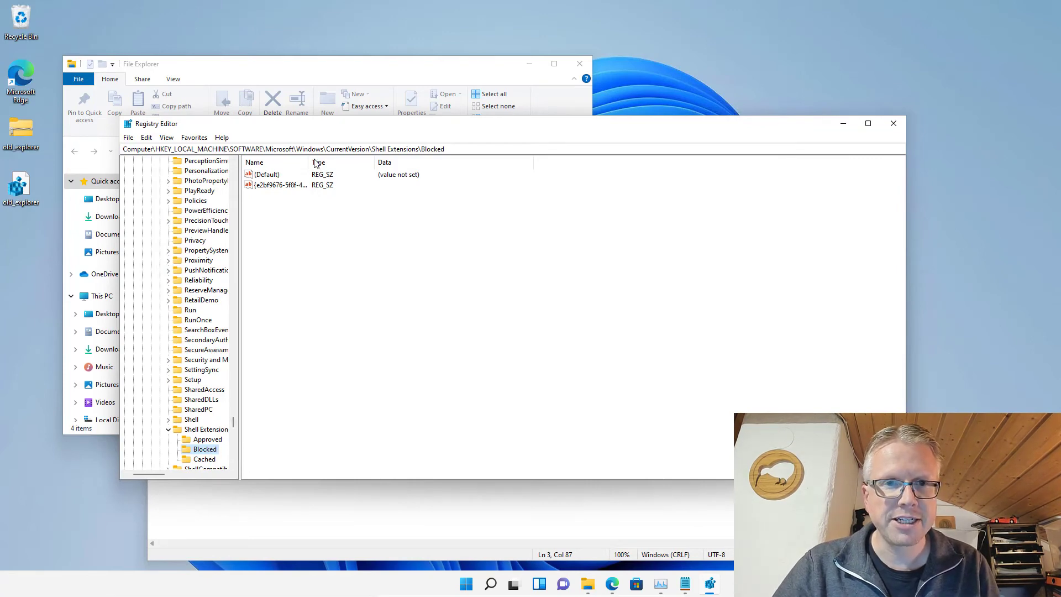
- Widen the Name column, select the e2bf9676 GUID value, and arrange Registry Editor beside the Notepad notes
left_click_drag(311, 159, 440, 161)
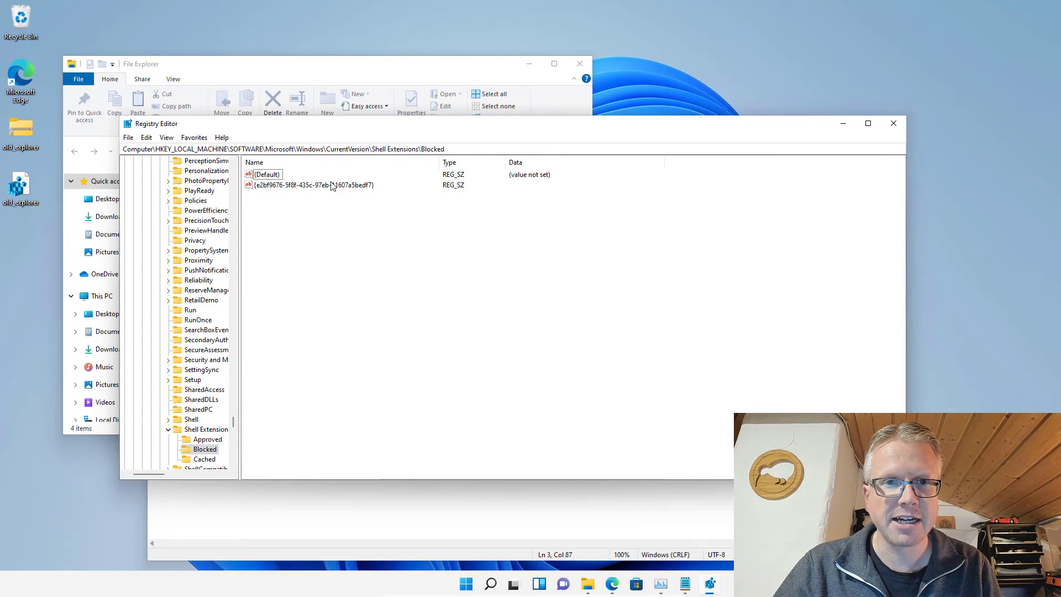
left_click(331, 185)
left_click_drag(348, 132, 304, 49)
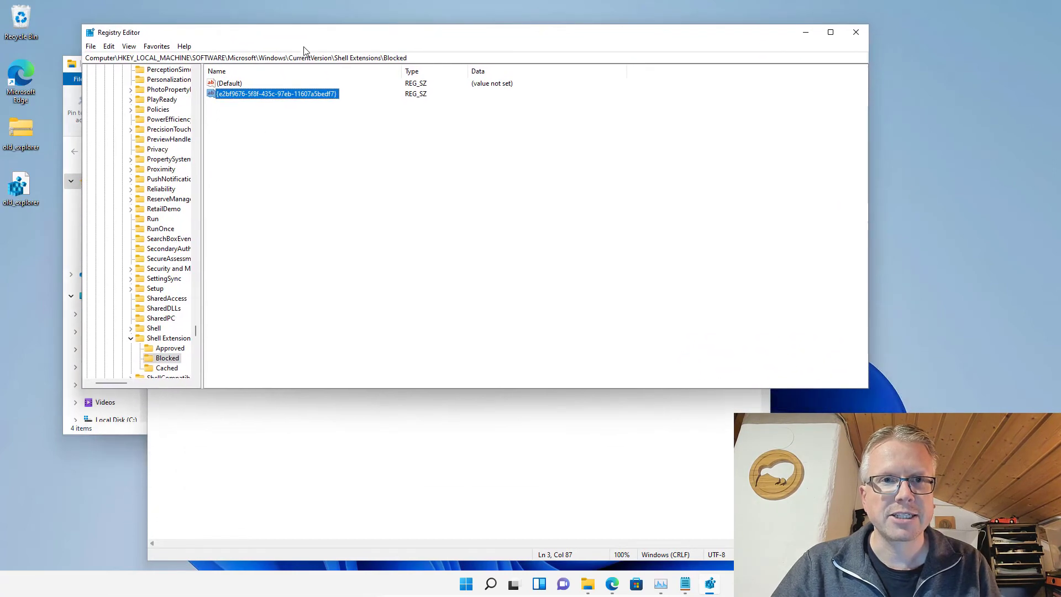
left_click(274, 456)
left_click_drag(285, 202, 343, 122)
left_click(245, 95)
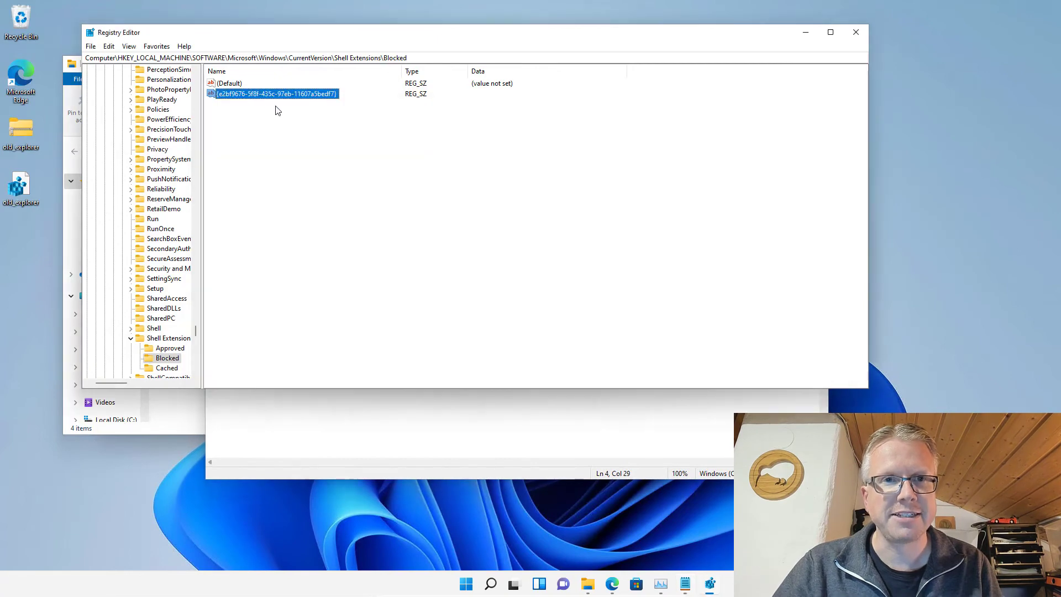
- Delete the {e2bf9676-…} value from the Shell Extensions\Blocked key and confirm the deletion
right_click(271, 96)
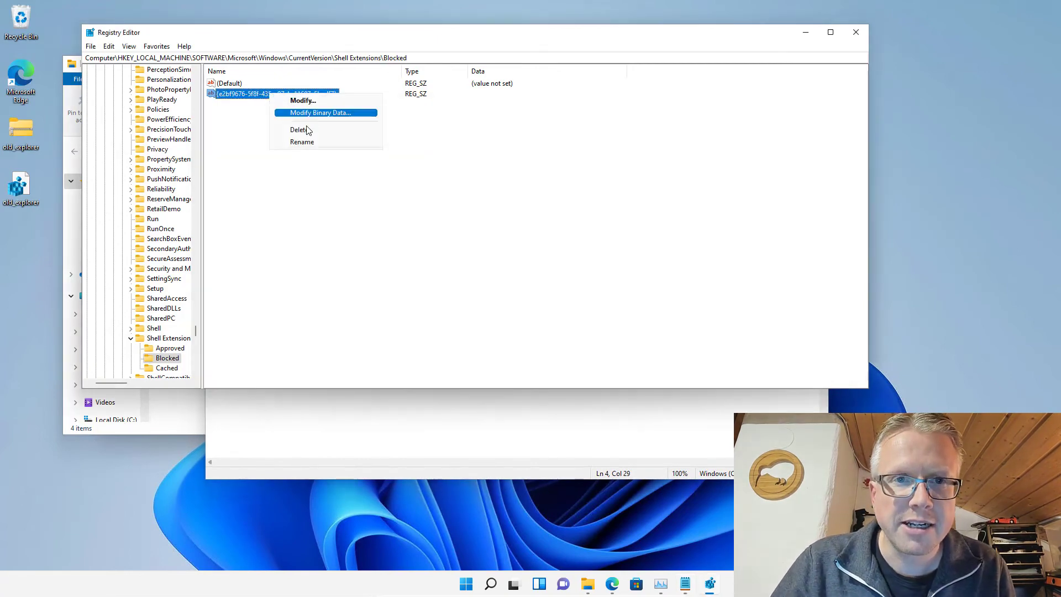
left_click(312, 131)
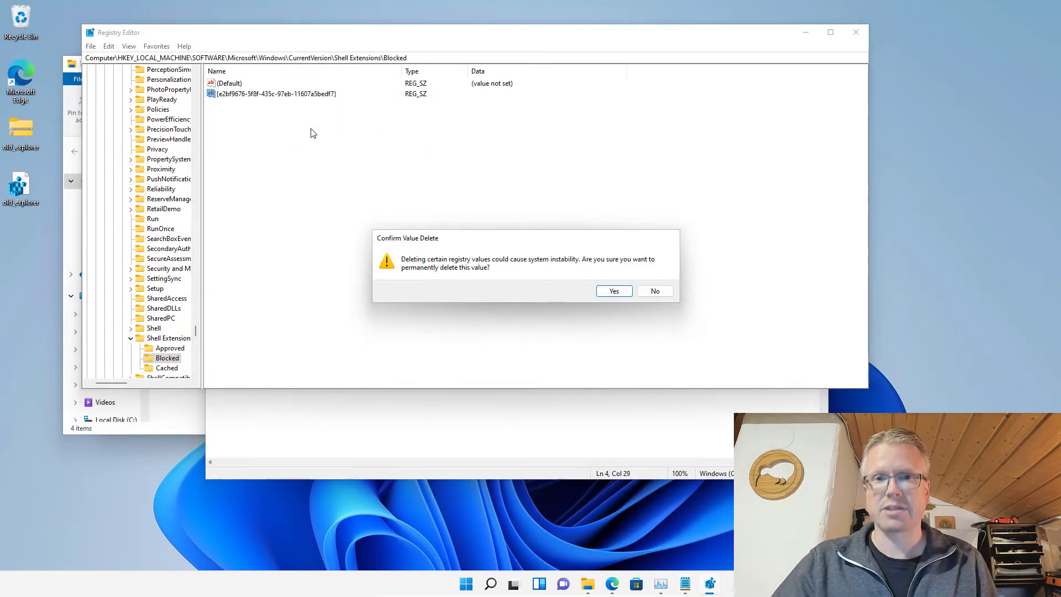
left_click(602, 293)
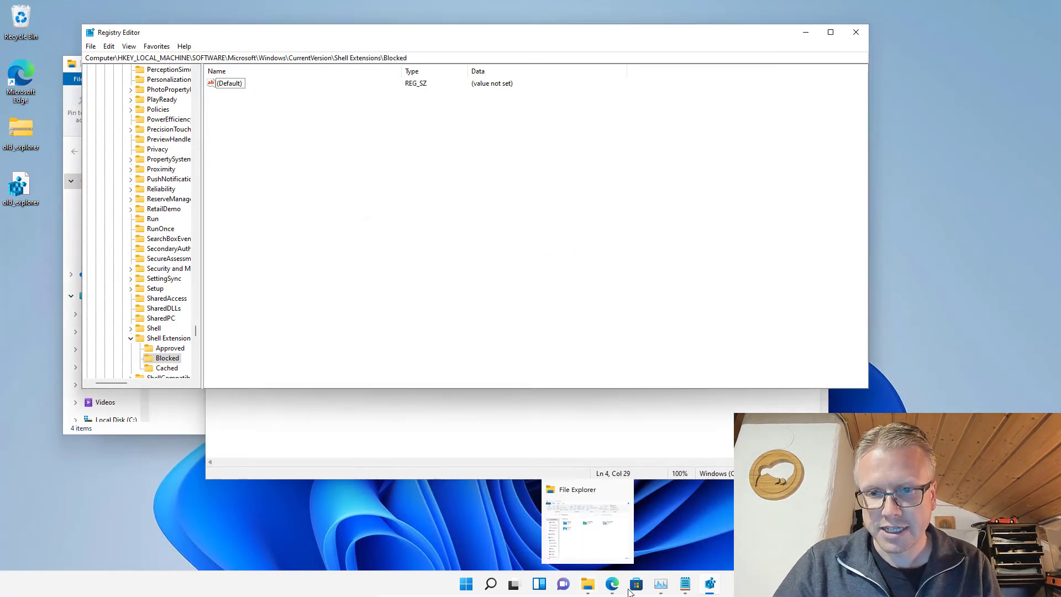
- Restart the Windows Explorer process in Task Manager, then open a new File Explorer window
left_click(660, 584)
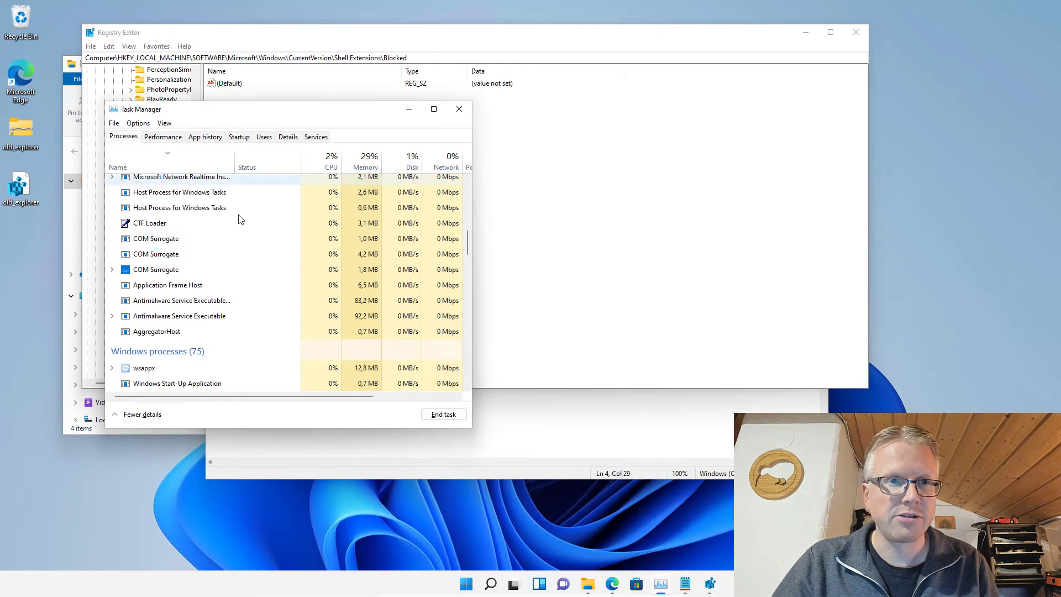
scroll(236, 218, "up", 7)
scroll(192, 199, "up", 4)
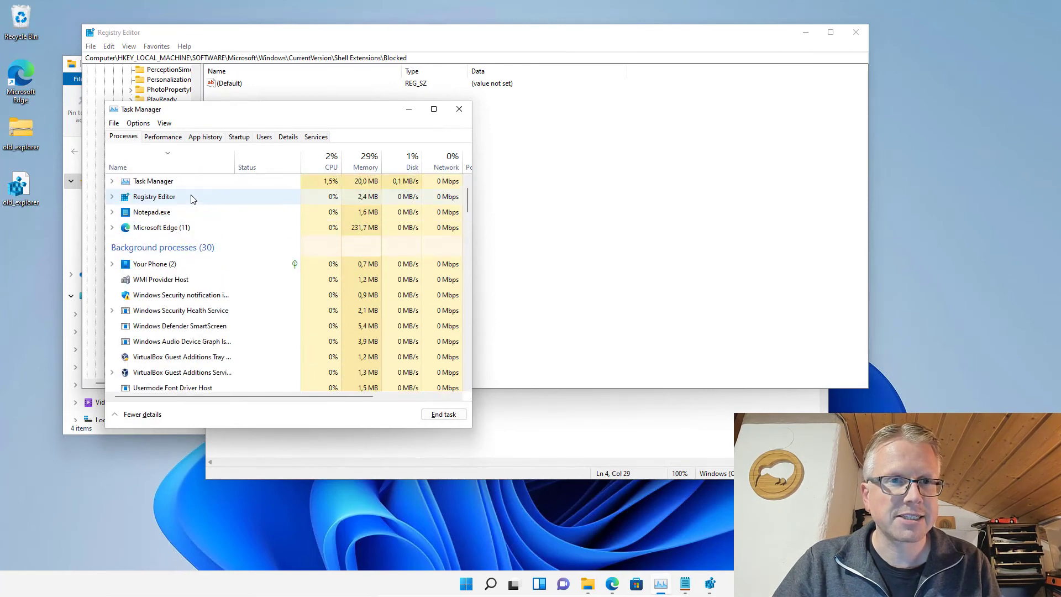
left_click(154, 205)
right_click(153, 209)
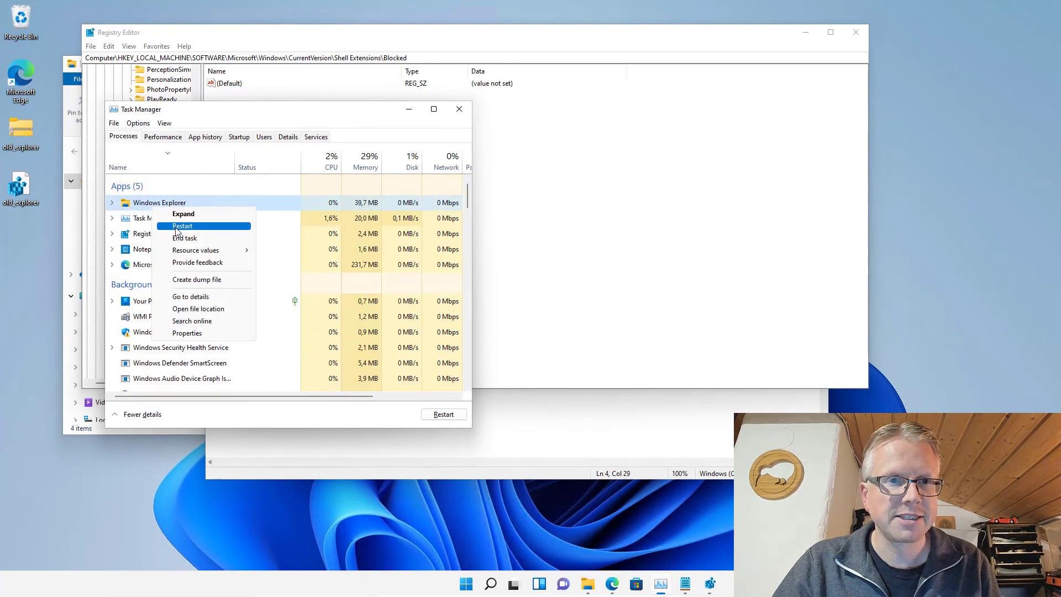
left_click(166, 225)
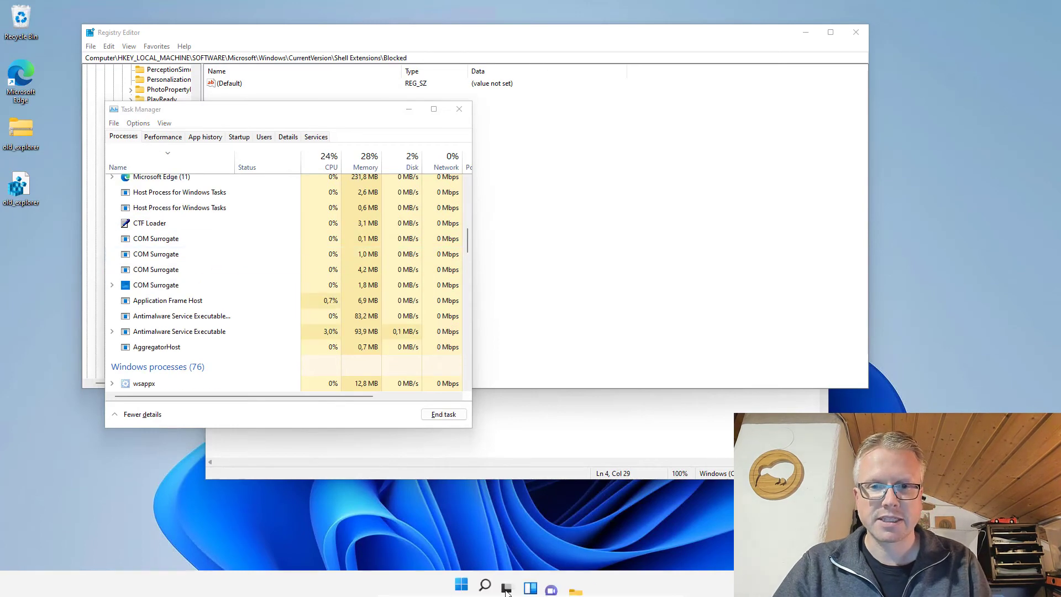
left_click(588, 585)
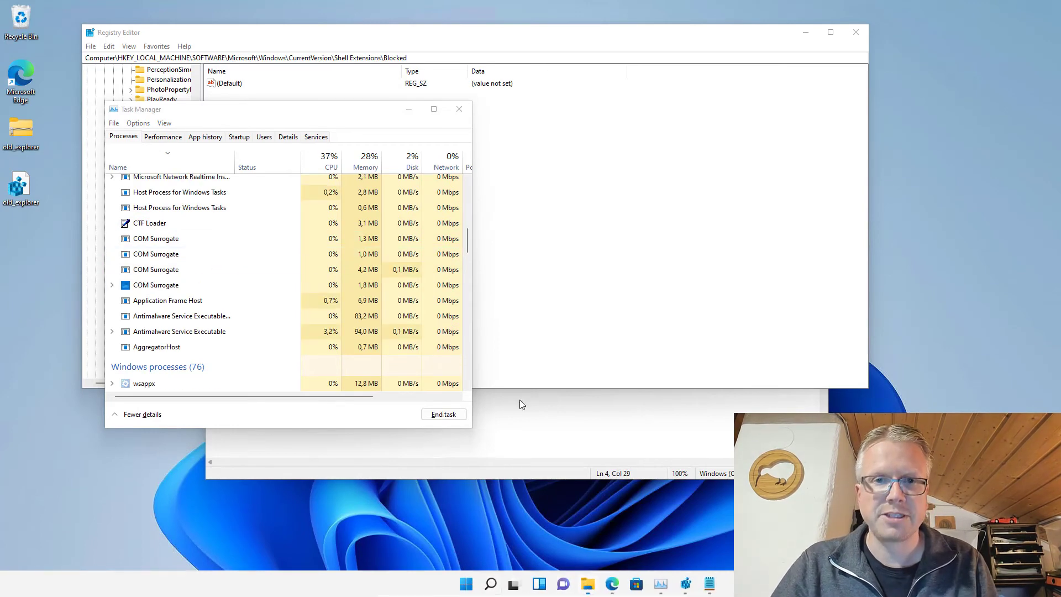